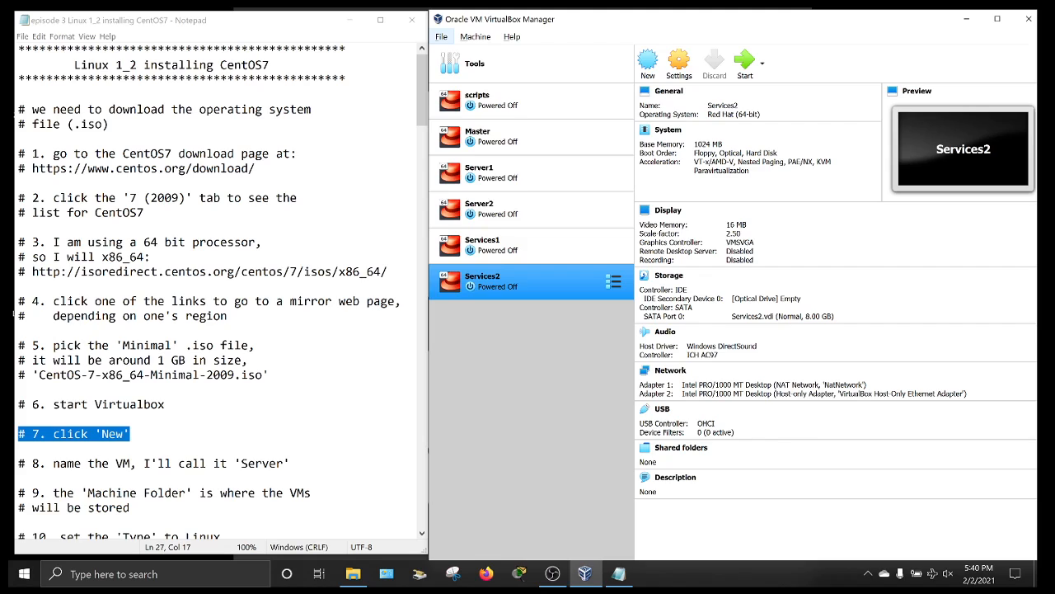
- Check the downloaded CentOS ISO on the desktop and review the setup notes
{"action": "left_click", "coordinate": [966, 18]}
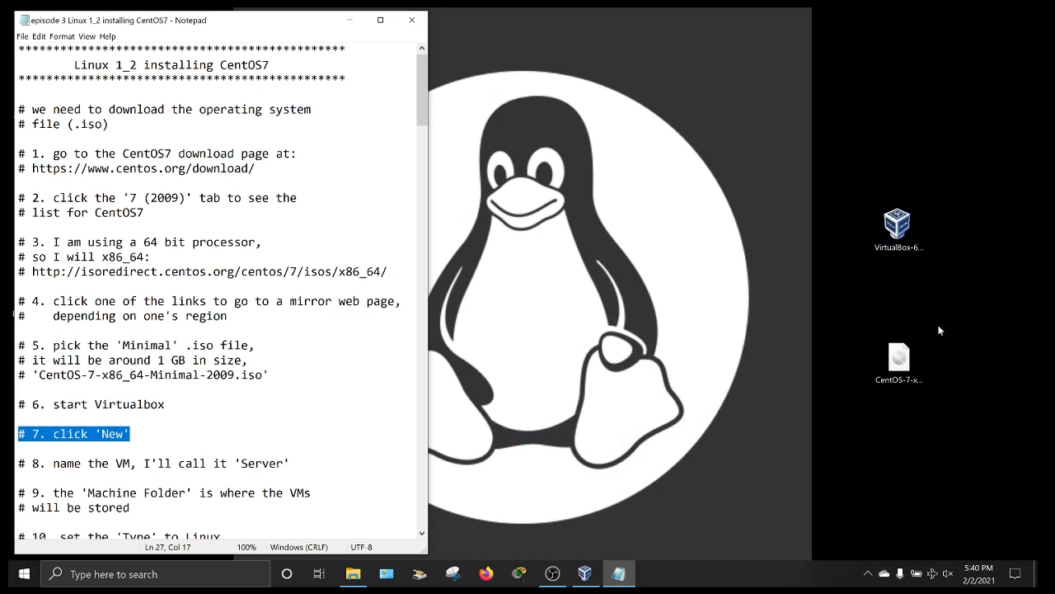
{"action": "left_click", "coordinate": [909, 357]}
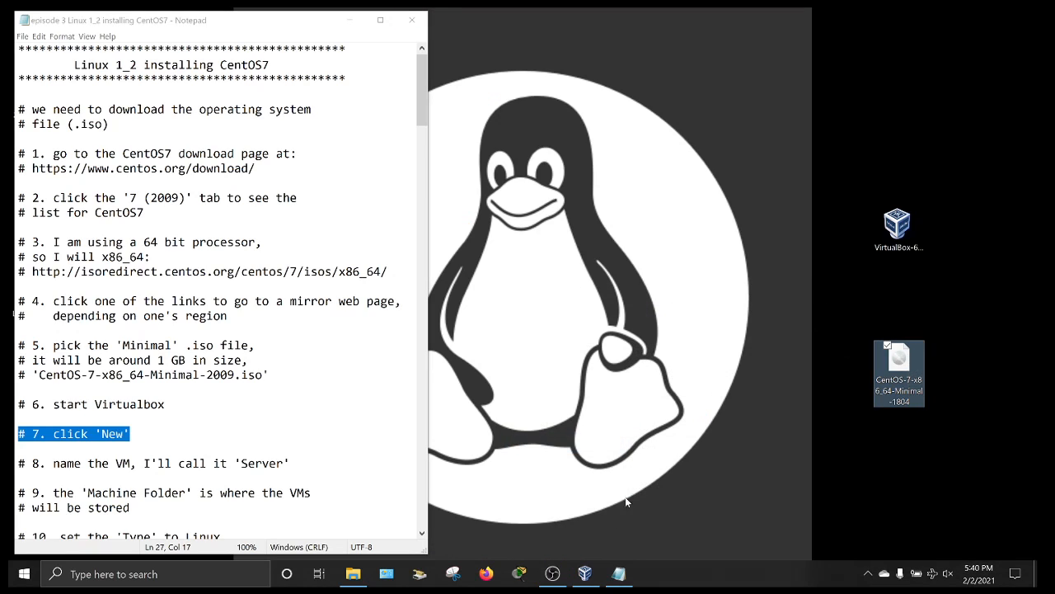
{"action": "left_click", "coordinate": [618, 573]}
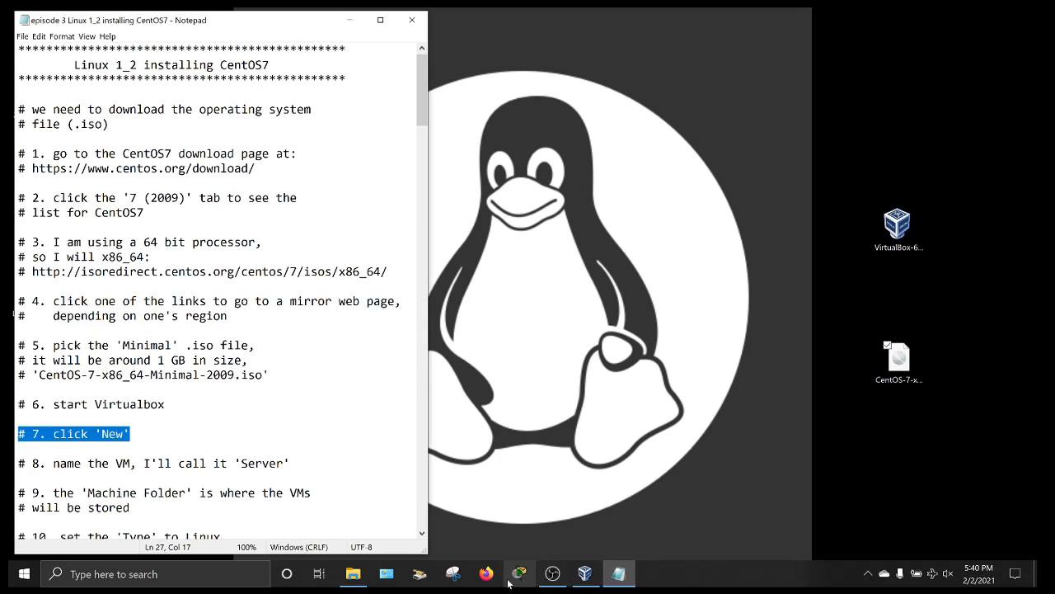
{"action": "left_click", "coordinate": [584, 573]}
{"action": "left_click", "coordinate": [165, 404]}
{"action": "scroll", "coordinate": [14, 313], "scroll_direction": "down", "scroll_amount": 7}
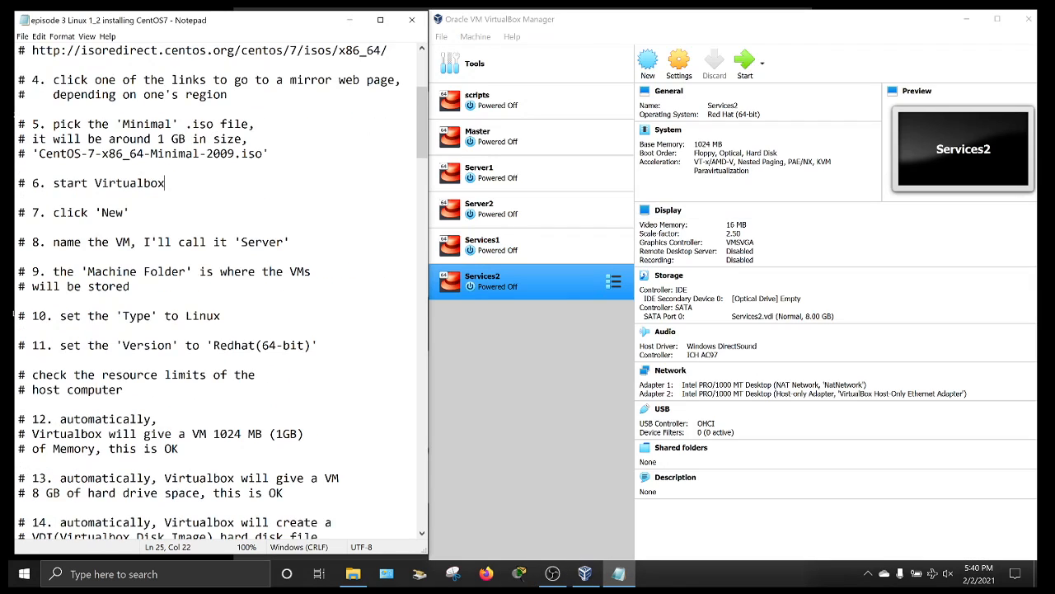
{"action": "scroll", "coordinate": [14, 314], "scroll_direction": "down", "scroll_amount": 2}
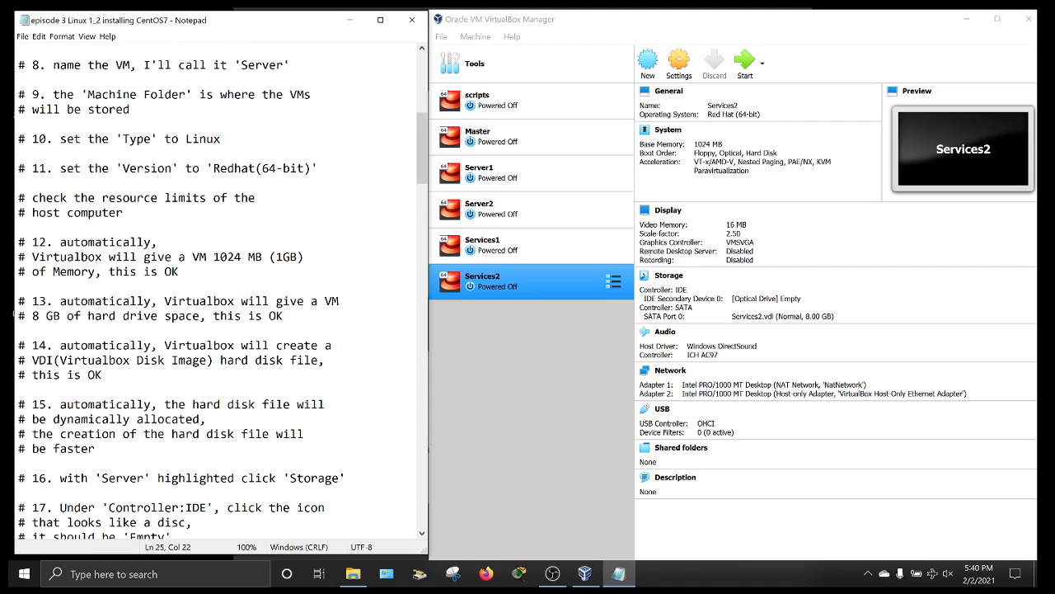
{"action": "scroll", "coordinate": [14, 314], "scroll_direction": "up", "scroll_amount": 1}
- Begin a new VM named Server with type Linux and version Red Hat (64-bit)
{"action": "left_click", "coordinate": [649, 64]}
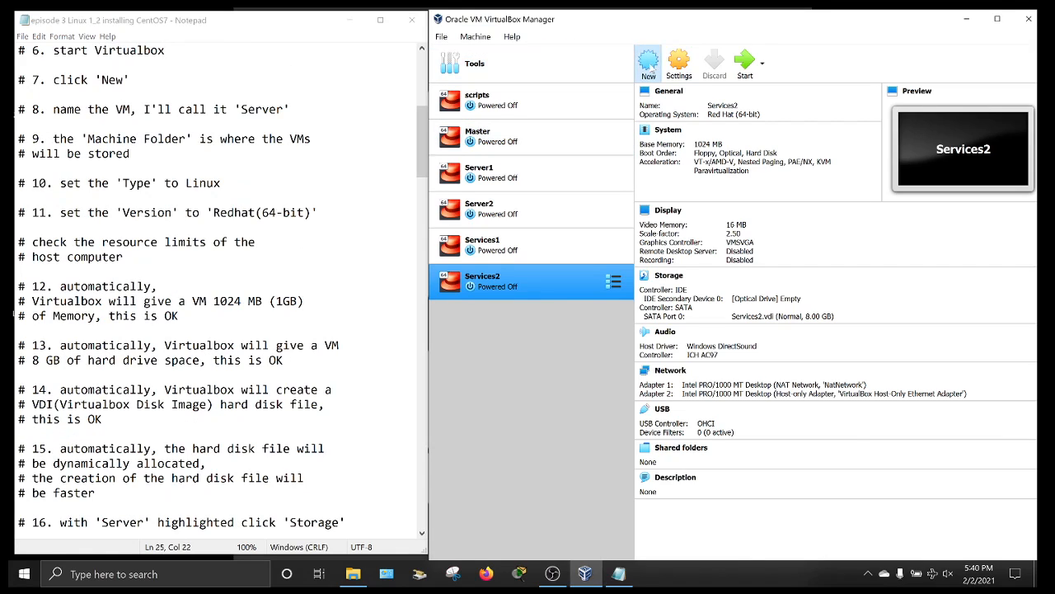
{"action": "type", "text": "Server"}
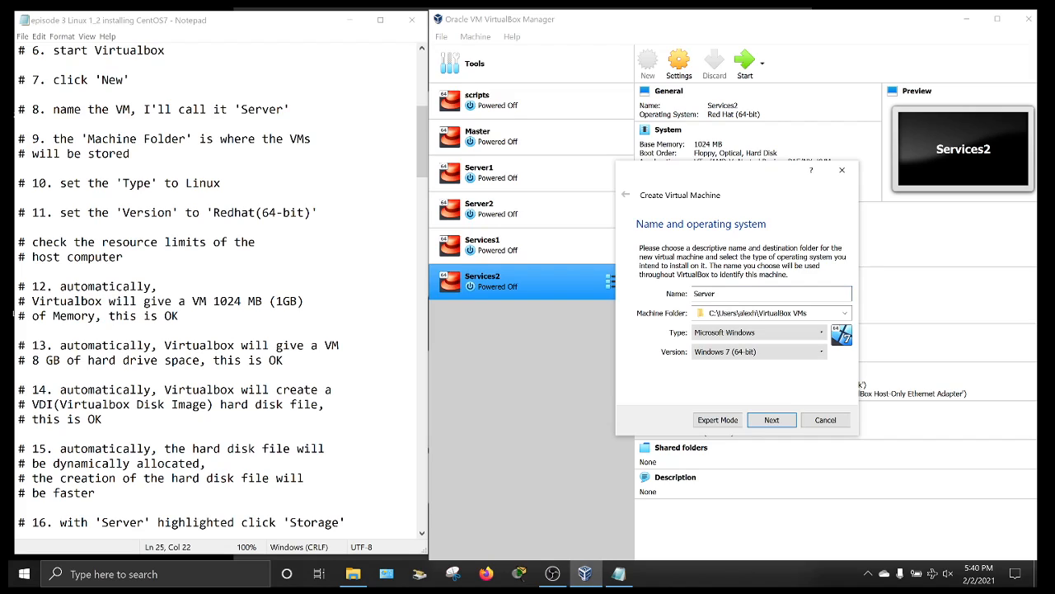
{"action": "left_click", "coordinate": [742, 333]}
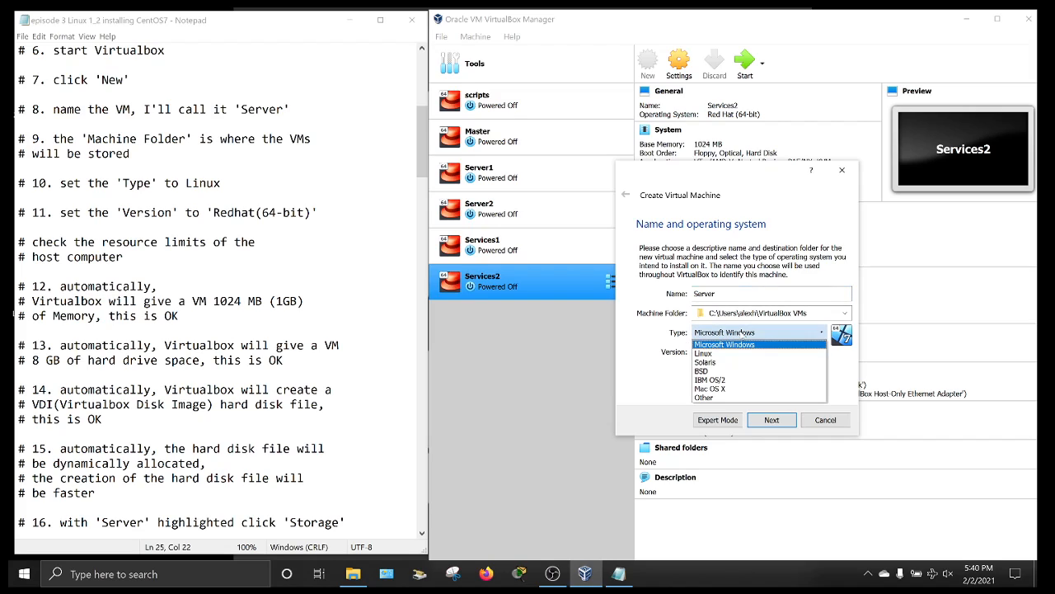
{"action": "left_click", "coordinate": [704, 353]}
{"action": "left_click", "coordinate": [734, 351]}
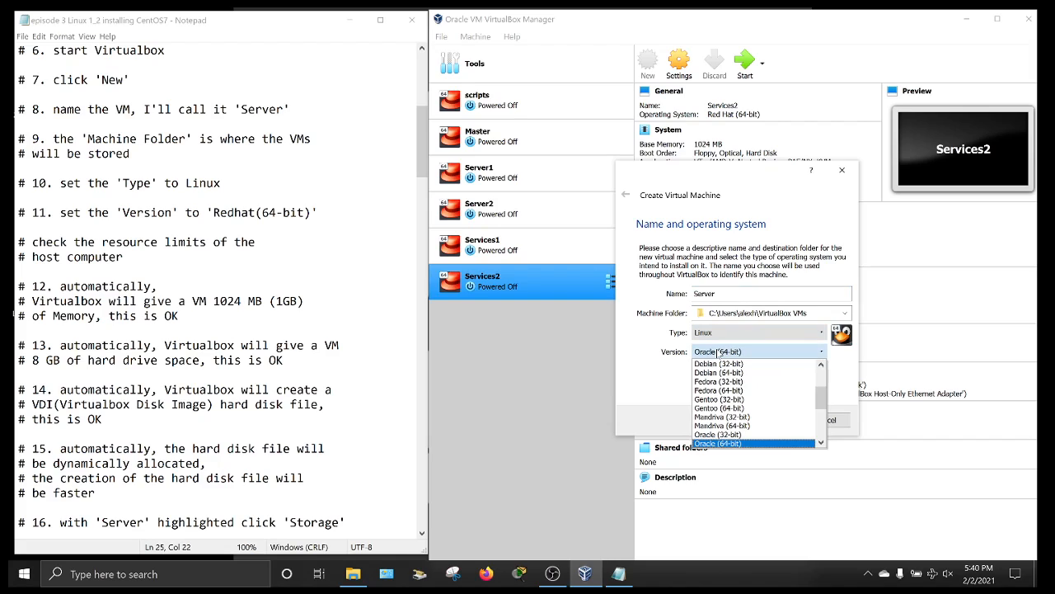
{"action": "scroll", "coordinate": [733, 396], "scroll_direction": "down", "scroll_amount": 2}
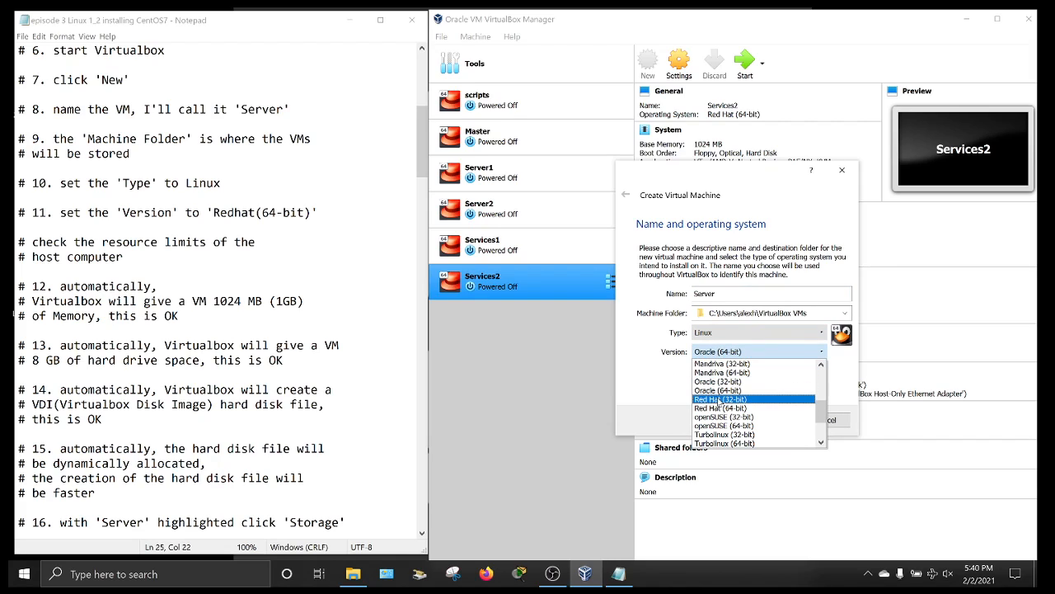
{"action": "left_click", "coordinate": [747, 408]}
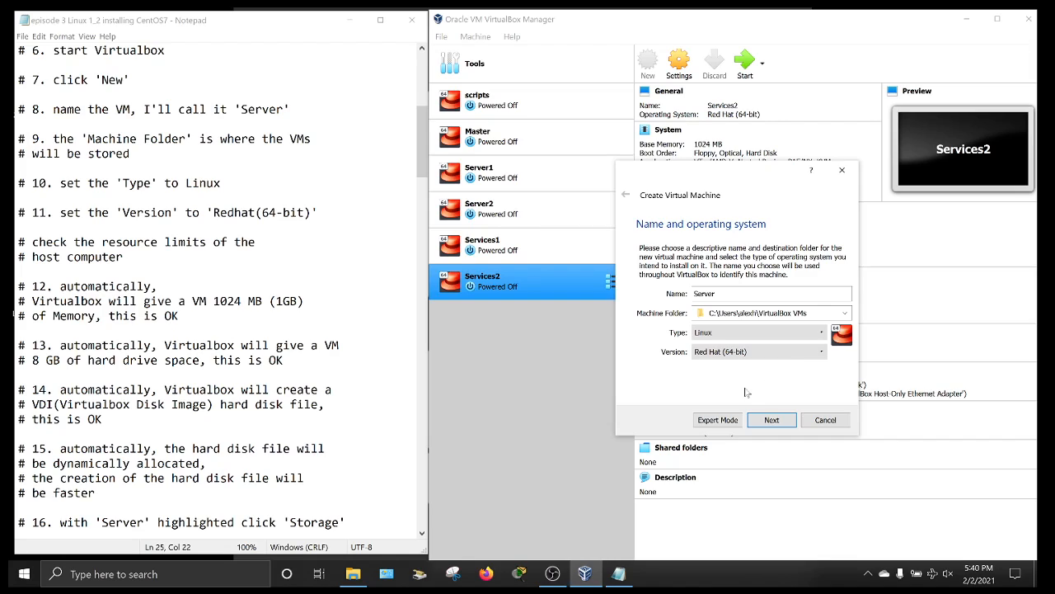
- Keep 1024 MB memory and create a dynamically allocated 8.00 GB VDI disk for Server
{"action": "left_click", "coordinate": [771, 420]}
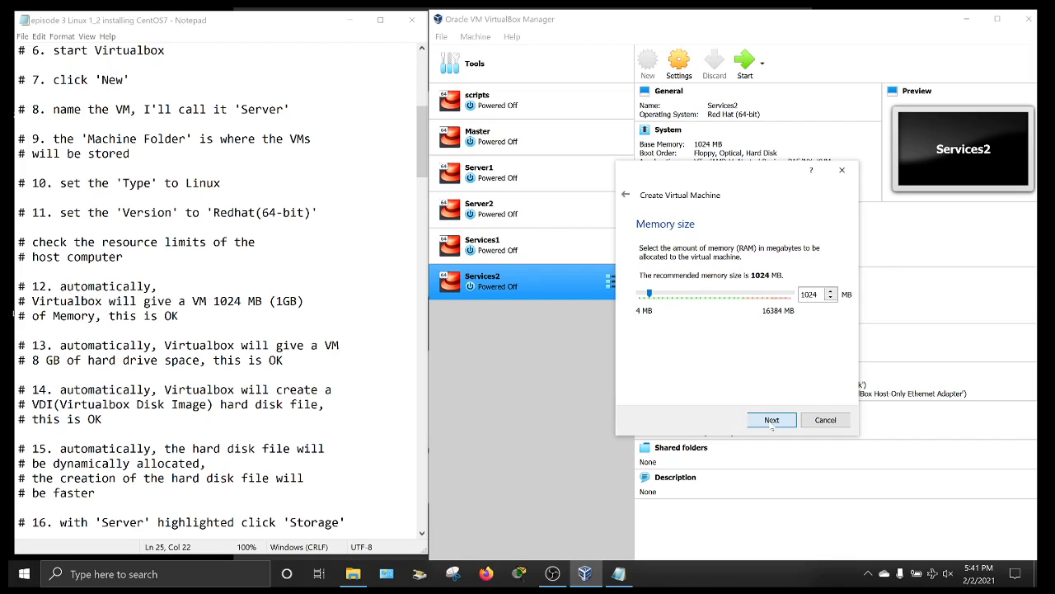
{"action": "left_click", "coordinate": [124, 257]}
{"action": "scroll", "coordinate": [223, 293], "scroll_direction": "down", "scroll_amount": 6}
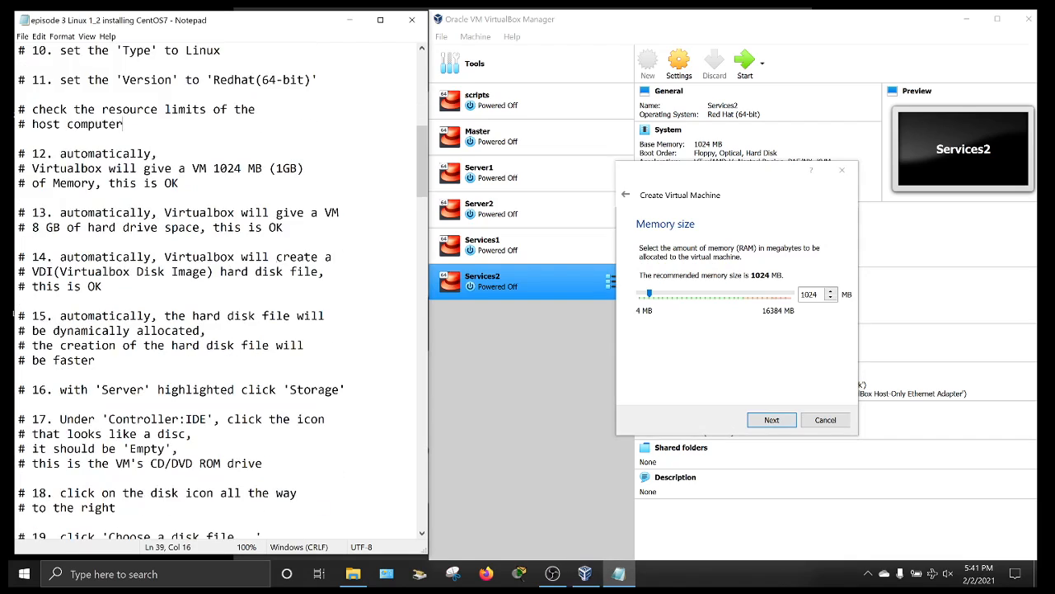
{"action": "scroll", "coordinate": [14, 315], "scroll_direction": "up", "scroll_amount": 1}
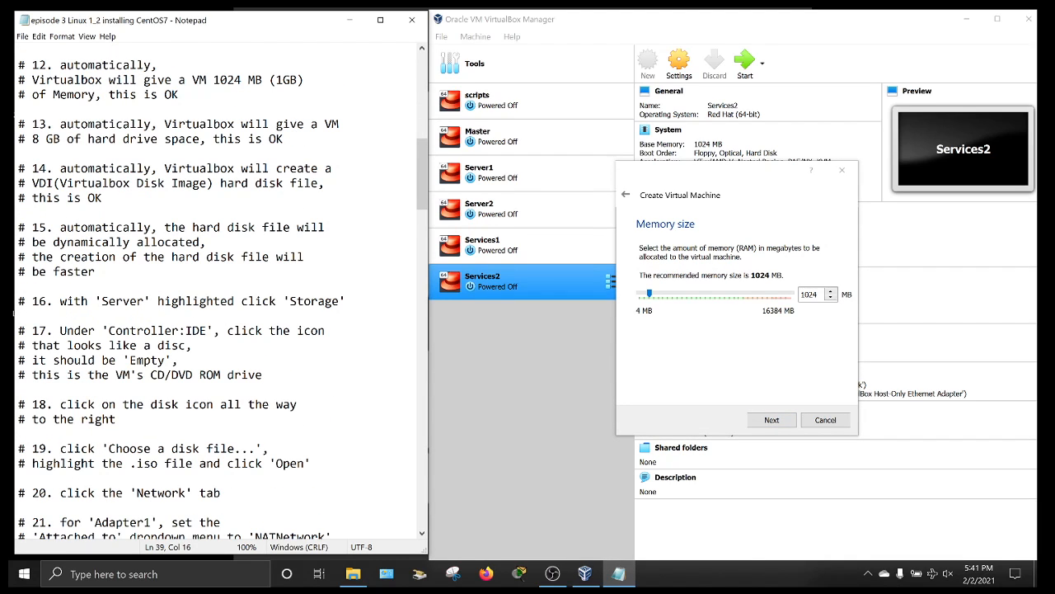
{"action": "left_click", "coordinate": [771, 421]}
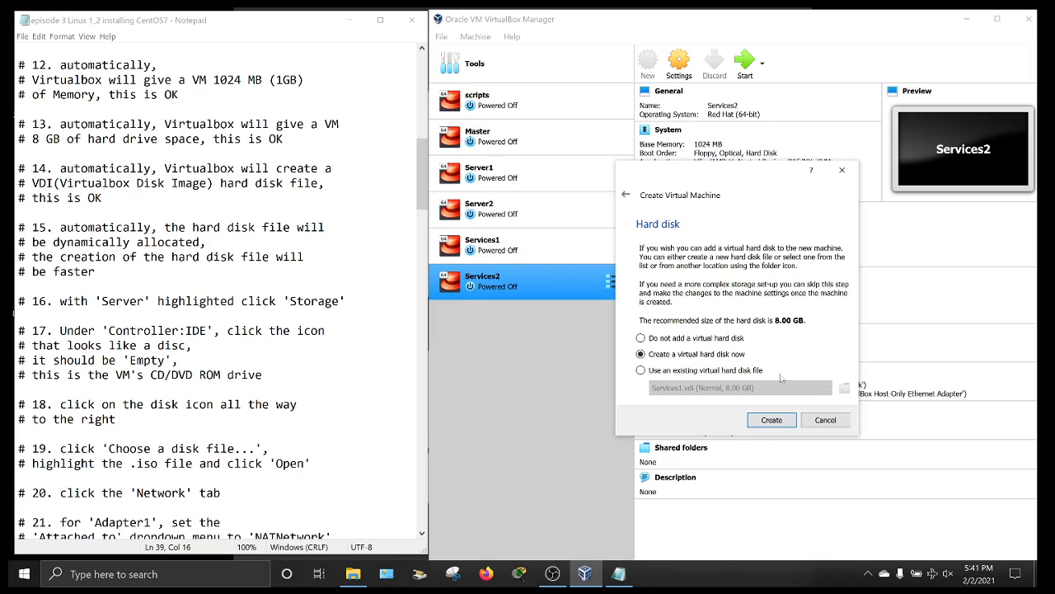
{"action": "left_click", "coordinate": [772, 421]}
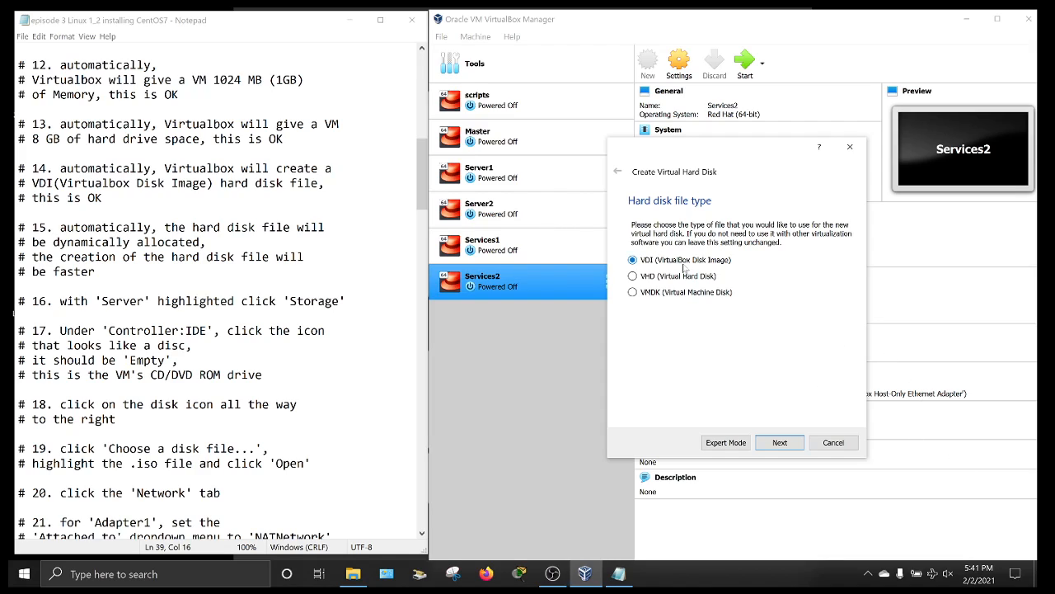
{"action": "left_click", "coordinate": [783, 443]}
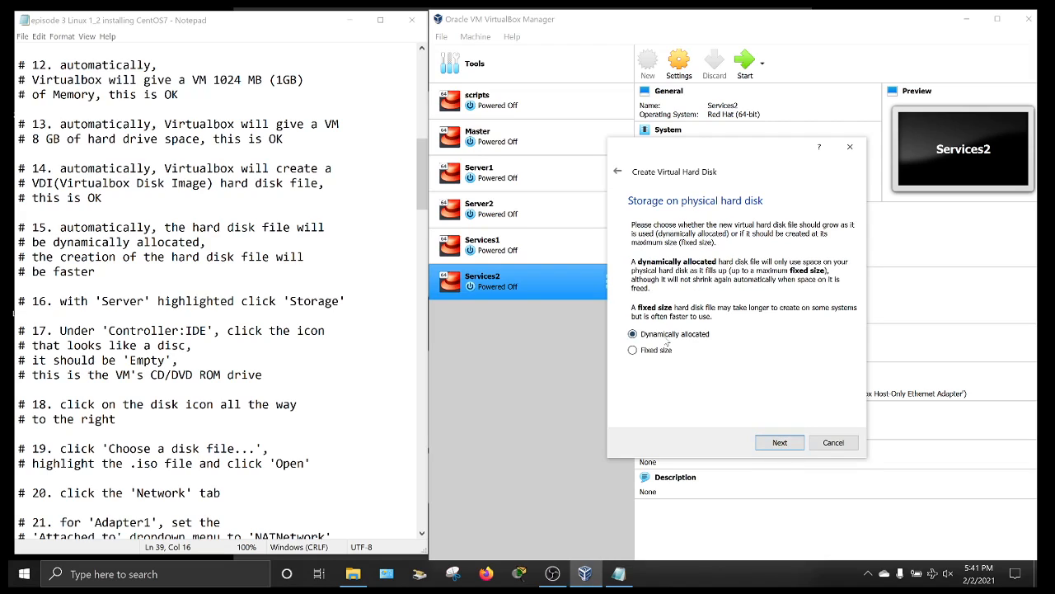
{"action": "left_click", "coordinate": [777, 442]}
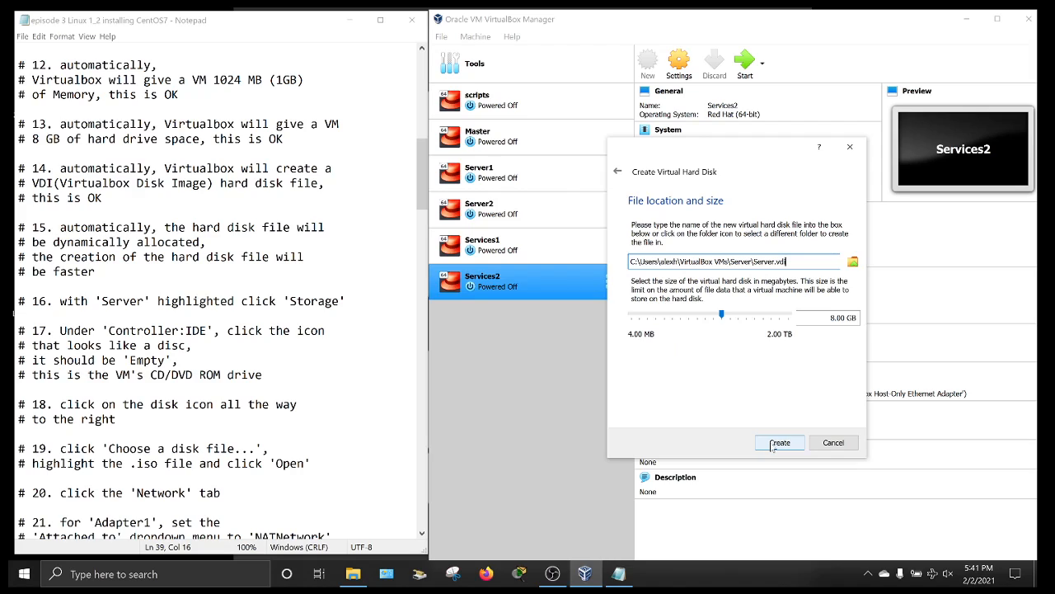
{"action": "left_click", "coordinate": [779, 444]}
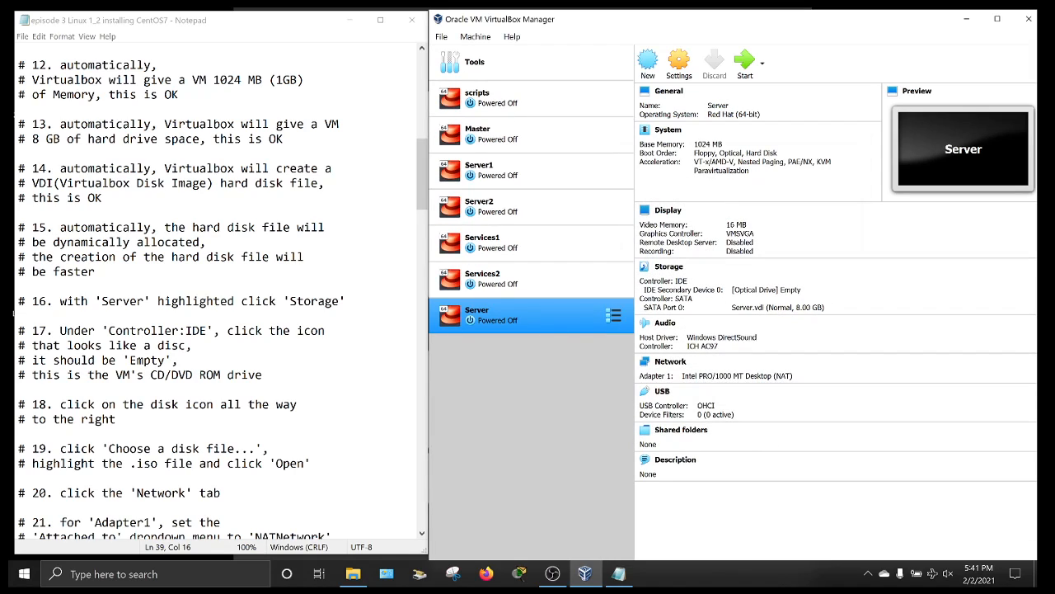
- Open the Server VM's Settings on the Storage page from VirtualBox Manager
{"action": "left_click", "coordinate": [14, 313]}
{"action": "scroll", "coordinate": [14, 313], "scroll_direction": "down", "scroll_amount": 5}
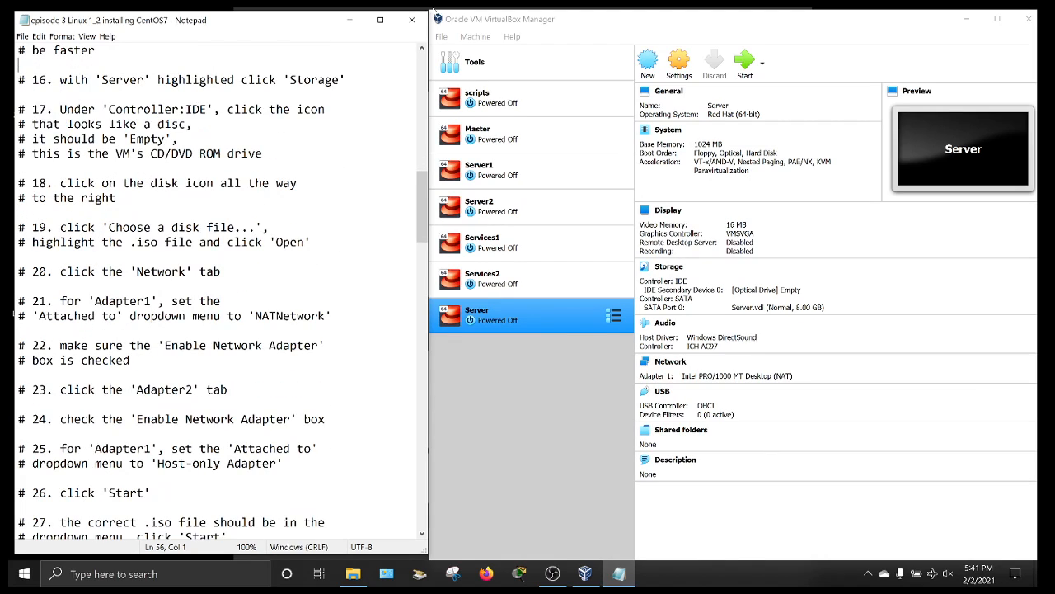
{"action": "left_click", "coordinate": [478, 311]}
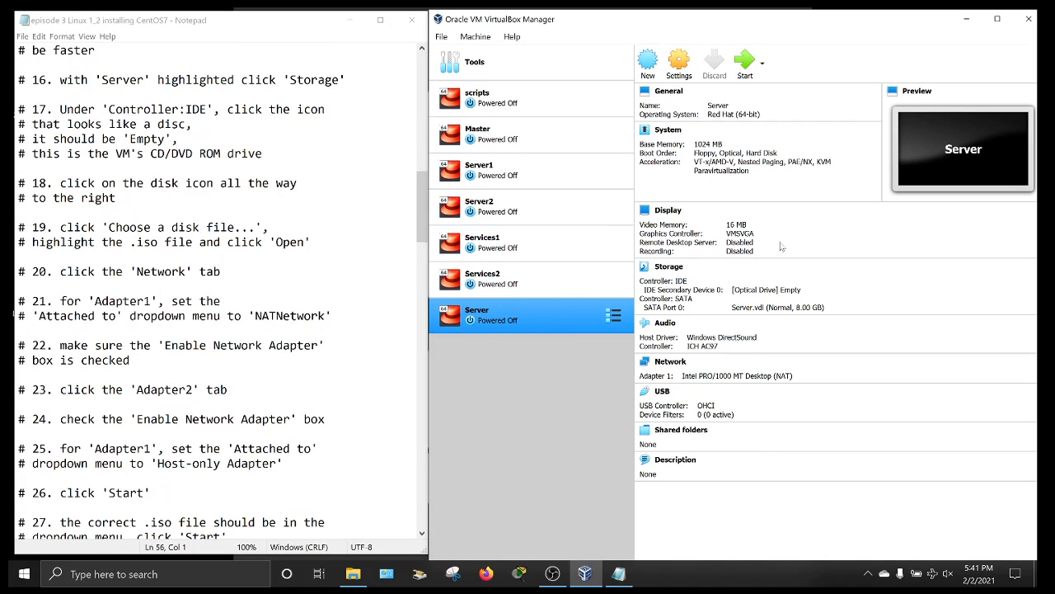
{"action": "left_click", "coordinate": [665, 267]}
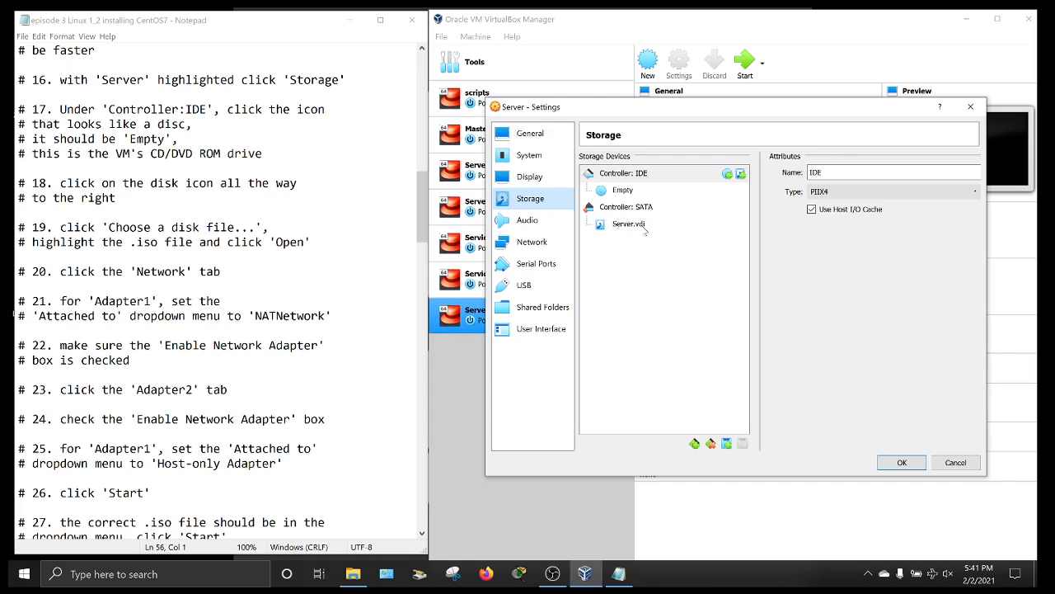
- Load CentOS-7-x86_64-Minimal-1804.iso from the Desktop into the Server VM's IDE optical drive
{"action": "left_click", "coordinate": [621, 192]}
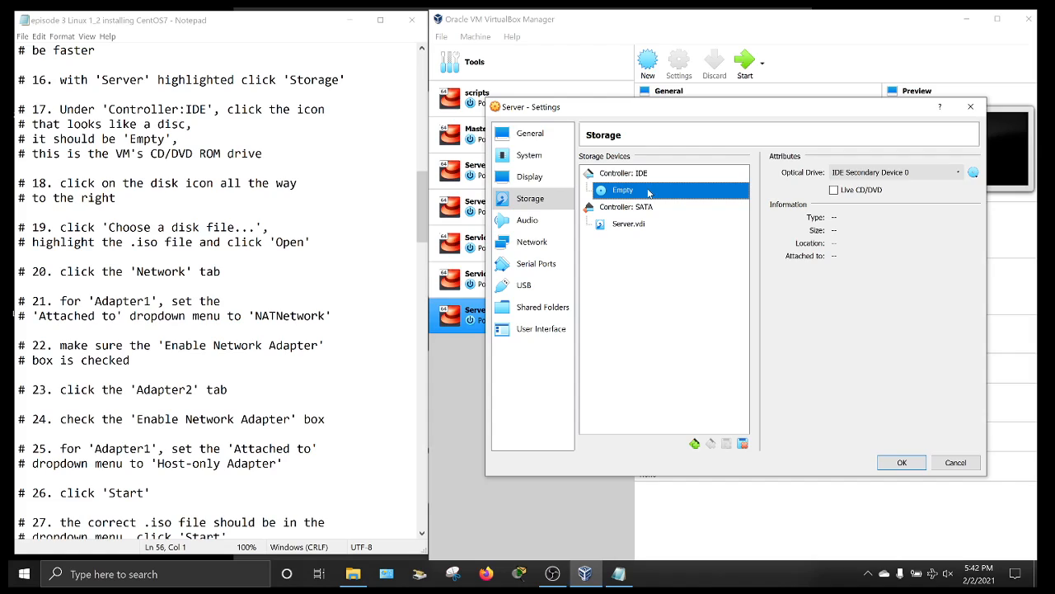
{"action": "left_click", "coordinate": [974, 174]}
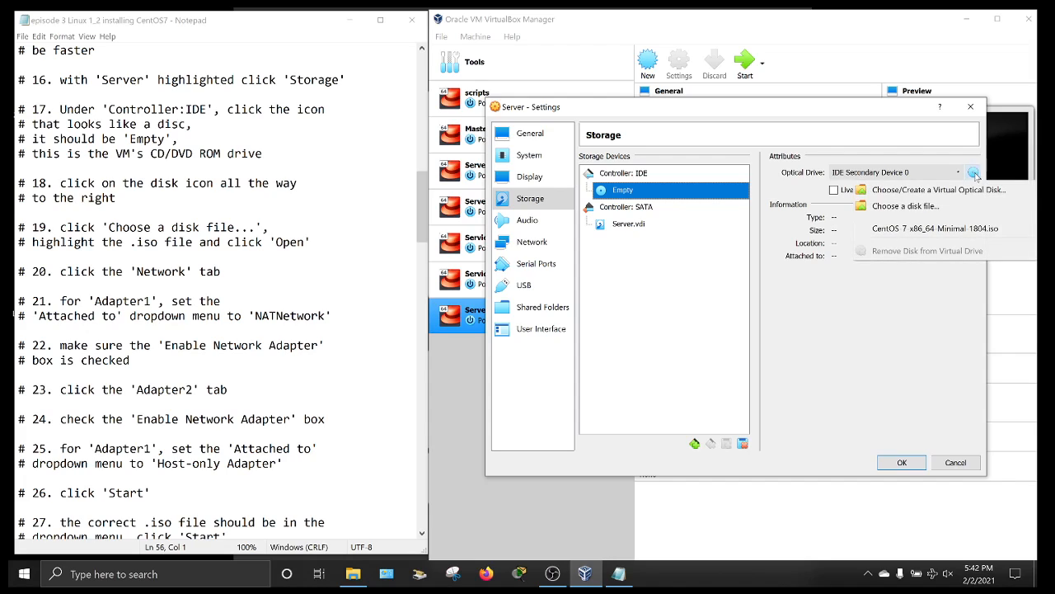
{"action": "left_click", "coordinate": [912, 206]}
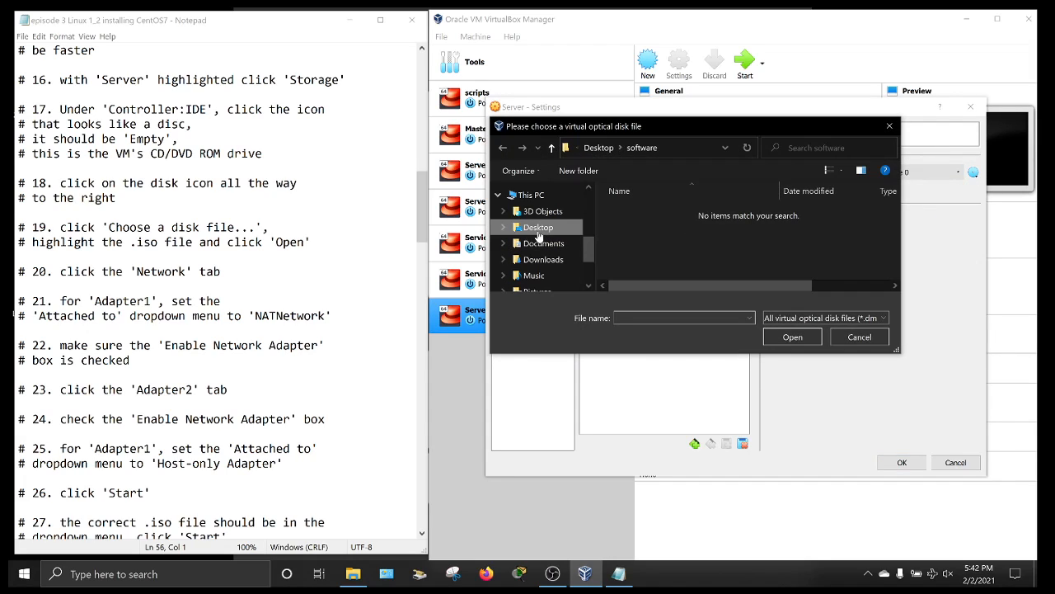
{"action": "left_click", "coordinate": [539, 228]}
{"action": "left_click", "coordinate": [873, 240]}
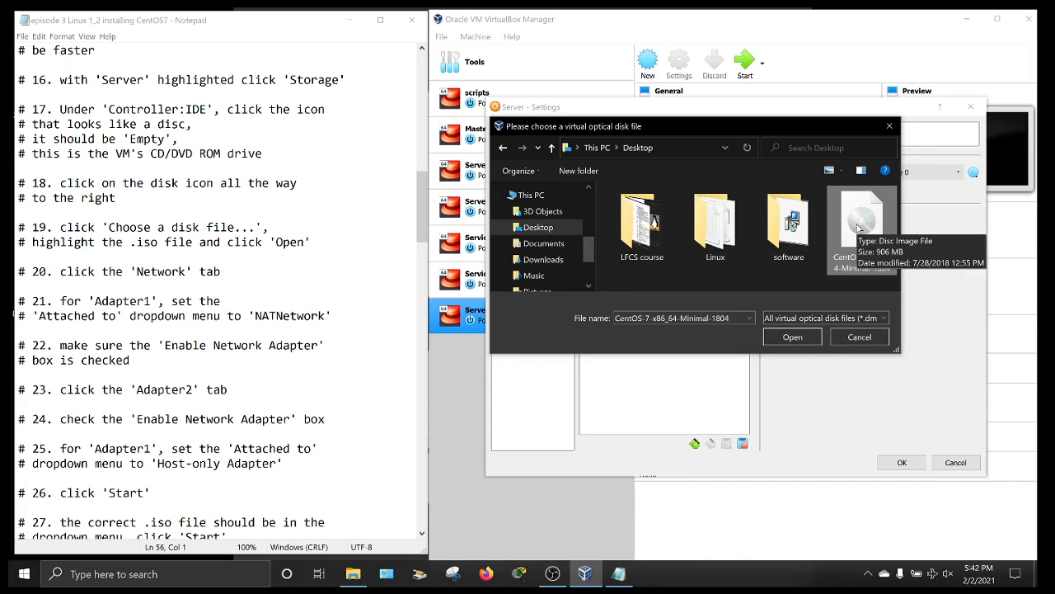
{"action": "double_click", "coordinate": [861, 221]}
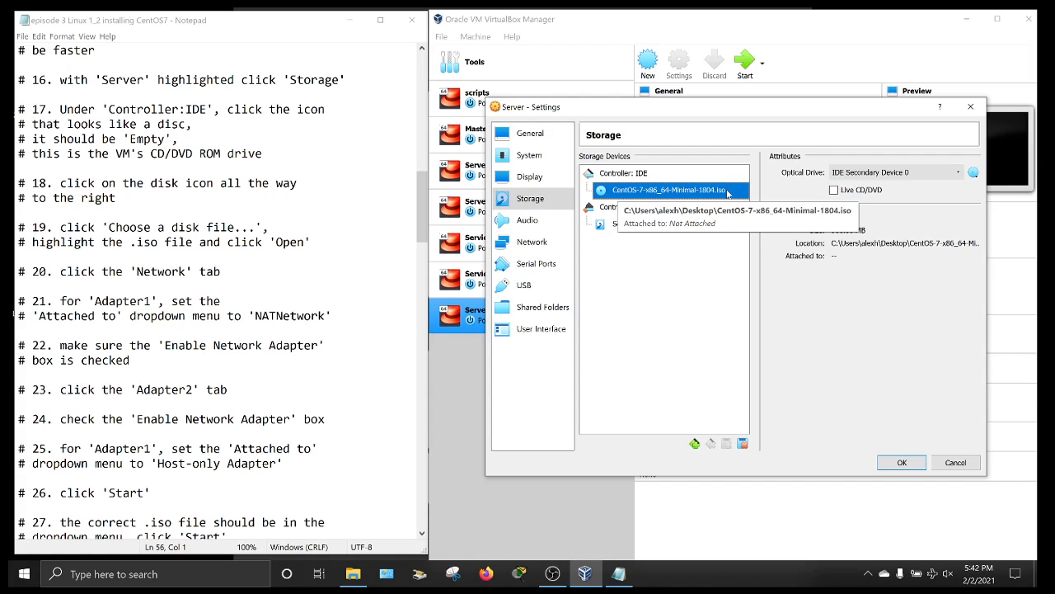
- Attach the Server VM's Adapter 1 to the NAT Network
{"action": "left_click", "coordinate": [532, 240]}
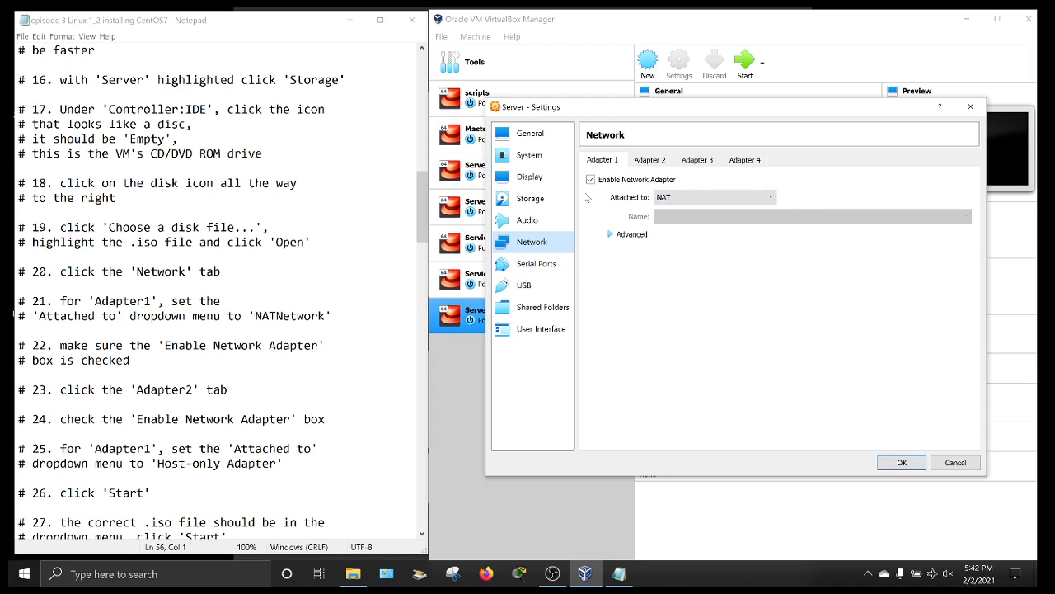
{"action": "left_click", "coordinate": [702, 198]}
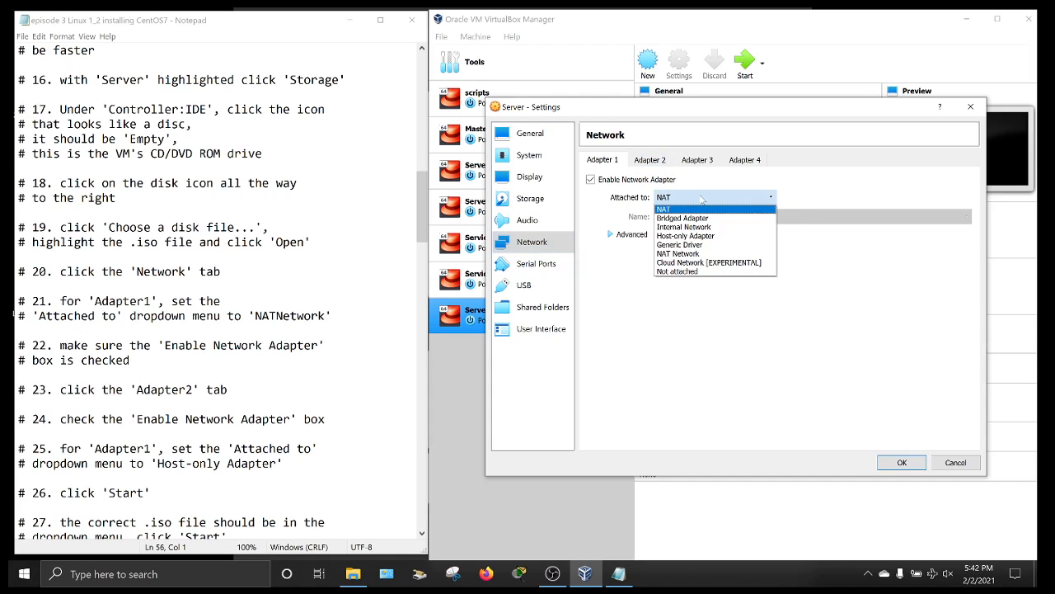
{"action": "left_click", "coordinate": [683, 254]}
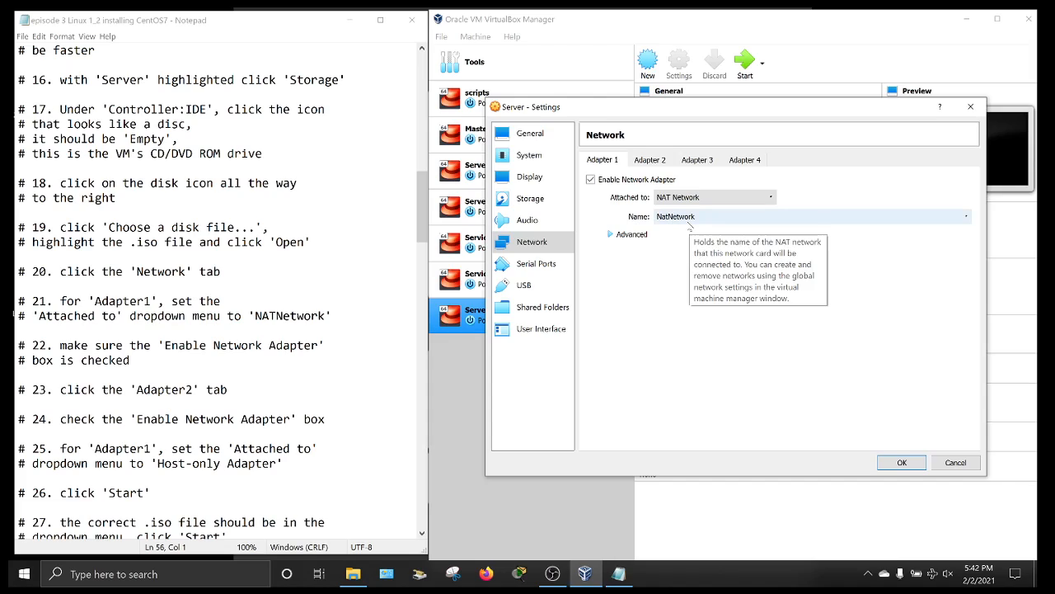
{"action": "left_click", "coordinate": [650, 161]}
{"action": "left_click", "coordinate": [610, 160]}
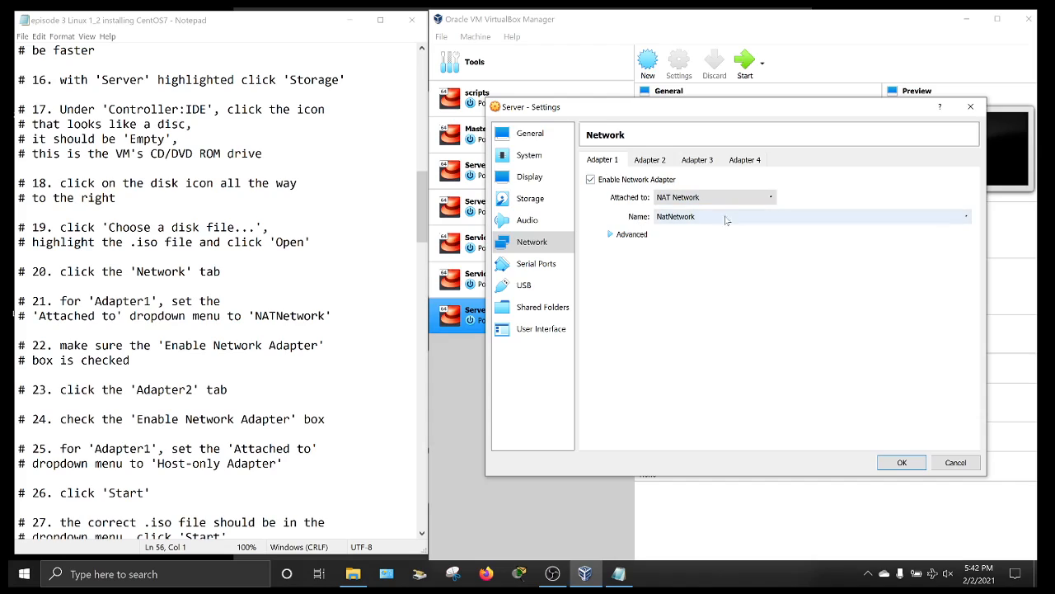
- Enable Adapter 2 as a Host-only Adapter and save the network settings
{"action": "left_click", "coordinate": [656, 164]}
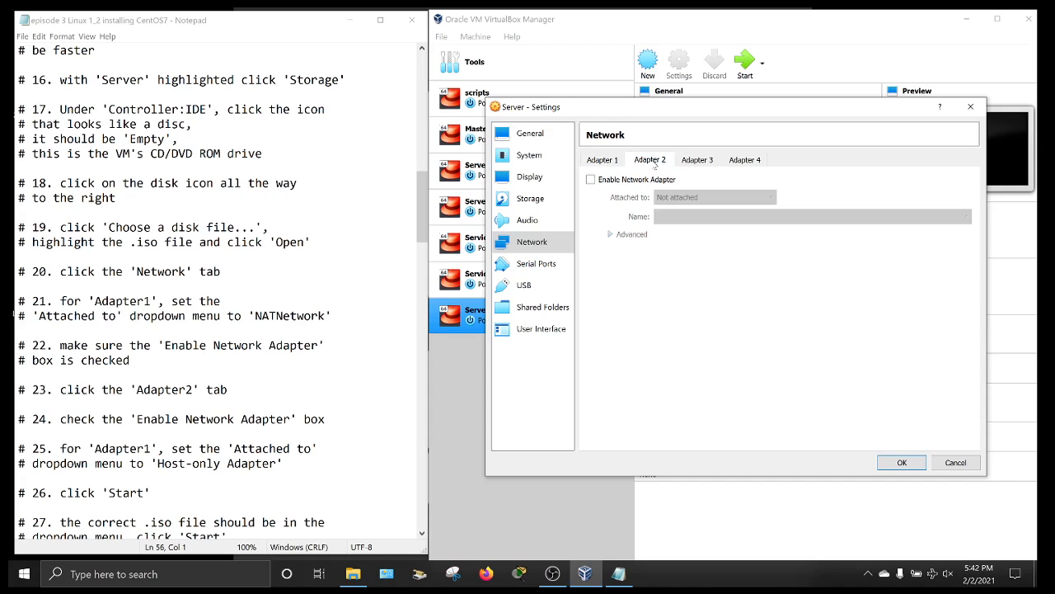
{"action": "left_click", "coordinate": [591, 180]}
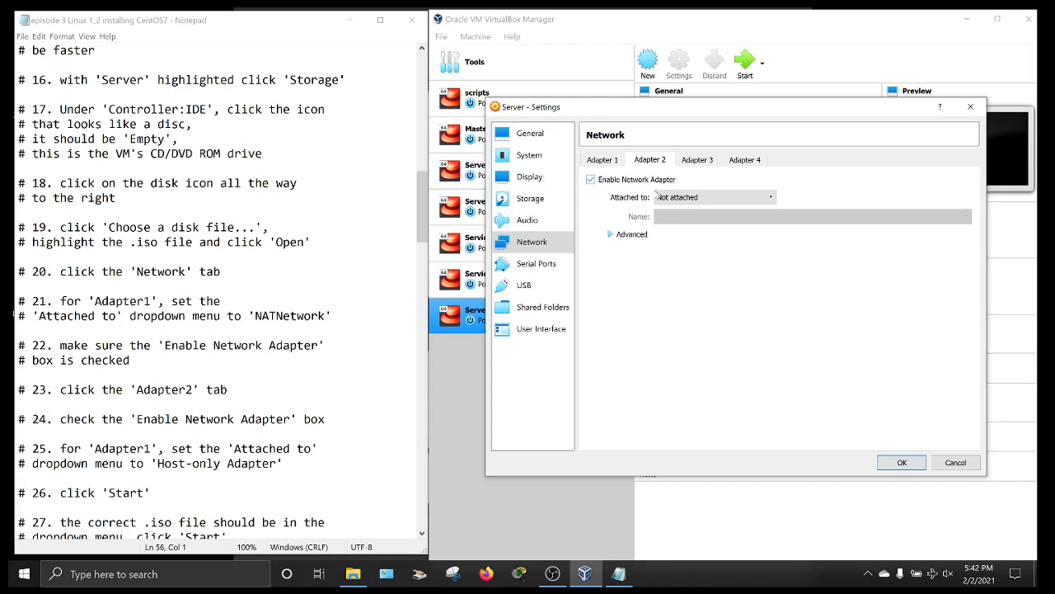
{"action": "left_click", "coordinate": [754, 200]}
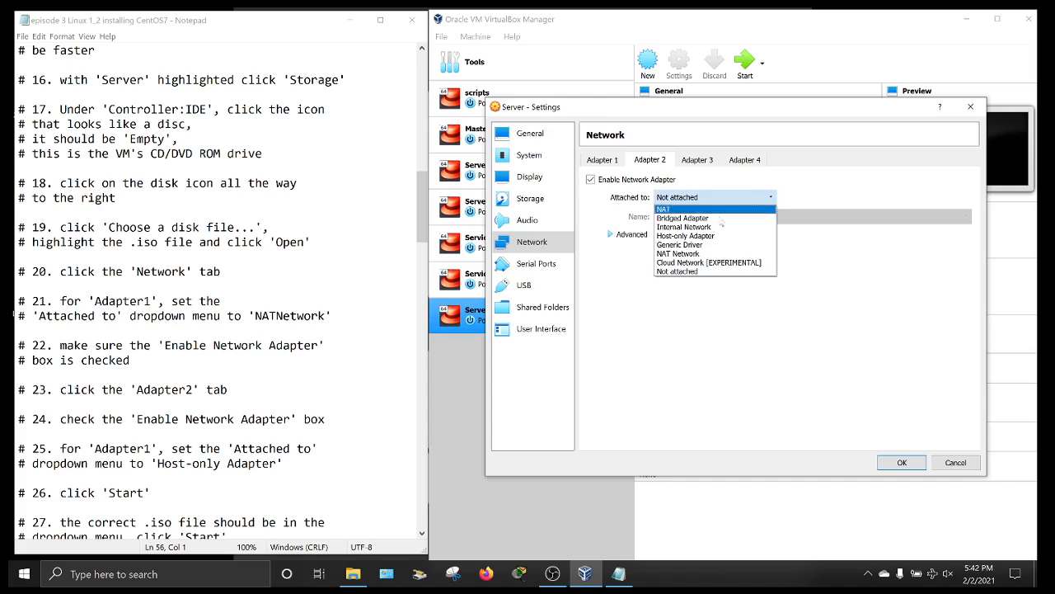
{"action": "left_click", "coordinate": [692, 236]}
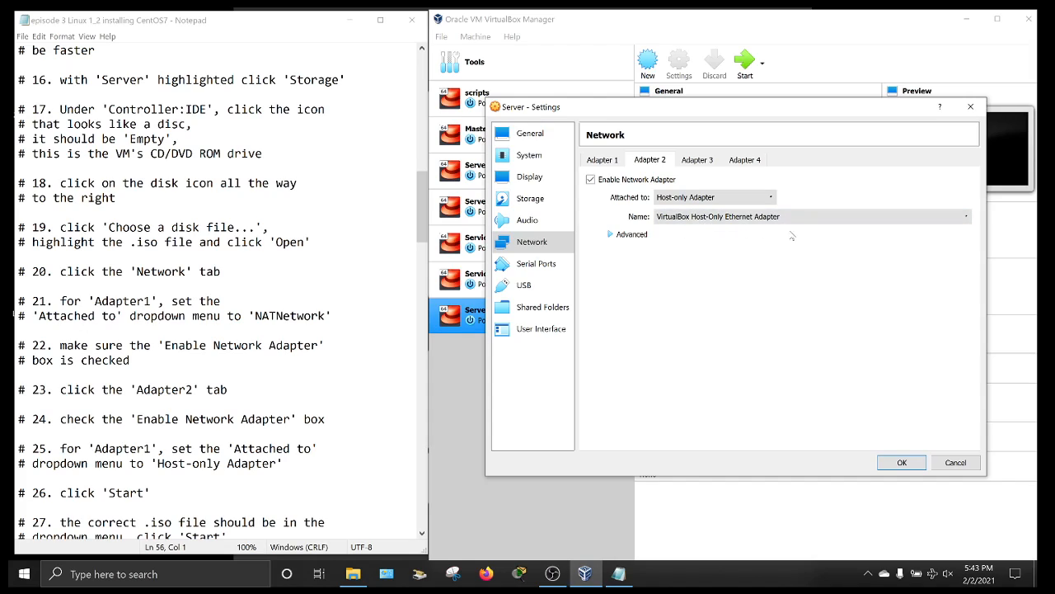
{"action": "left_click", "coordinate": [611, 235]}
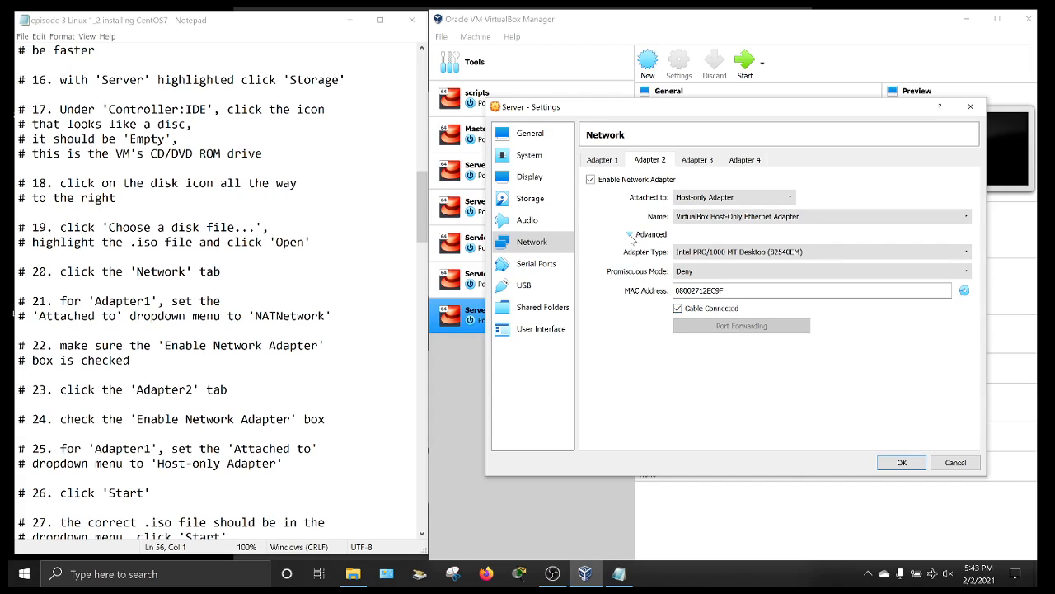
{"action": "left_click", "coordinate": [632, 236]}
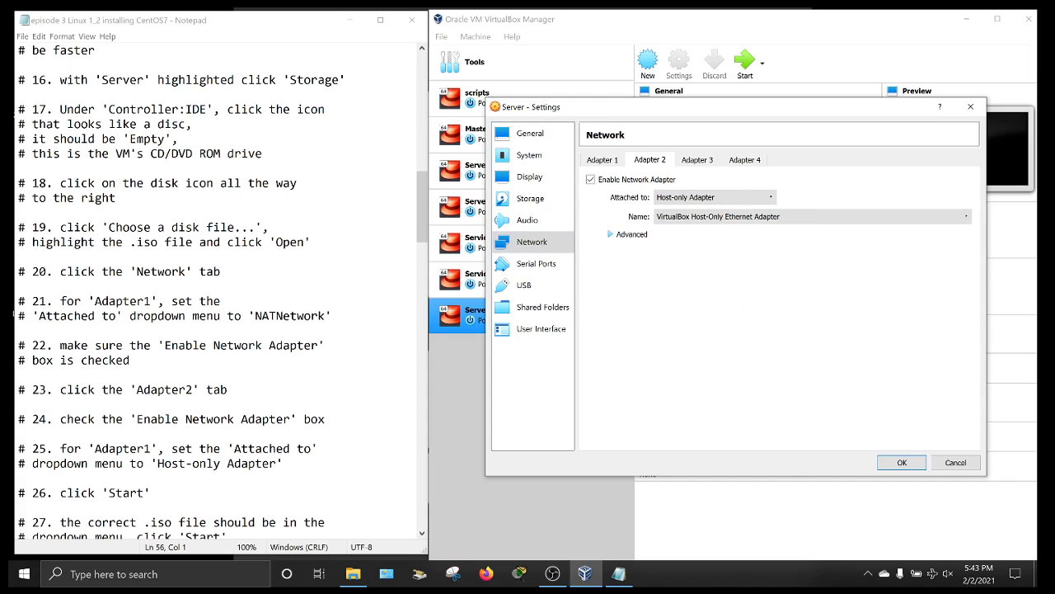
{"action": "left_click", "coordinate": [902, 462]}
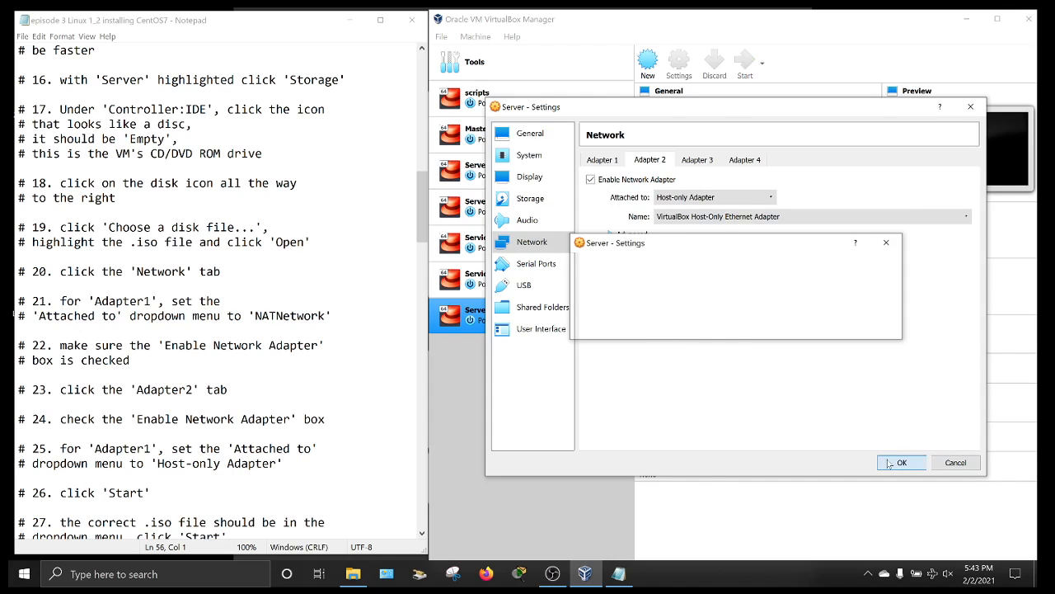
{"action": "left_click", "coordinate": [330, 213]}
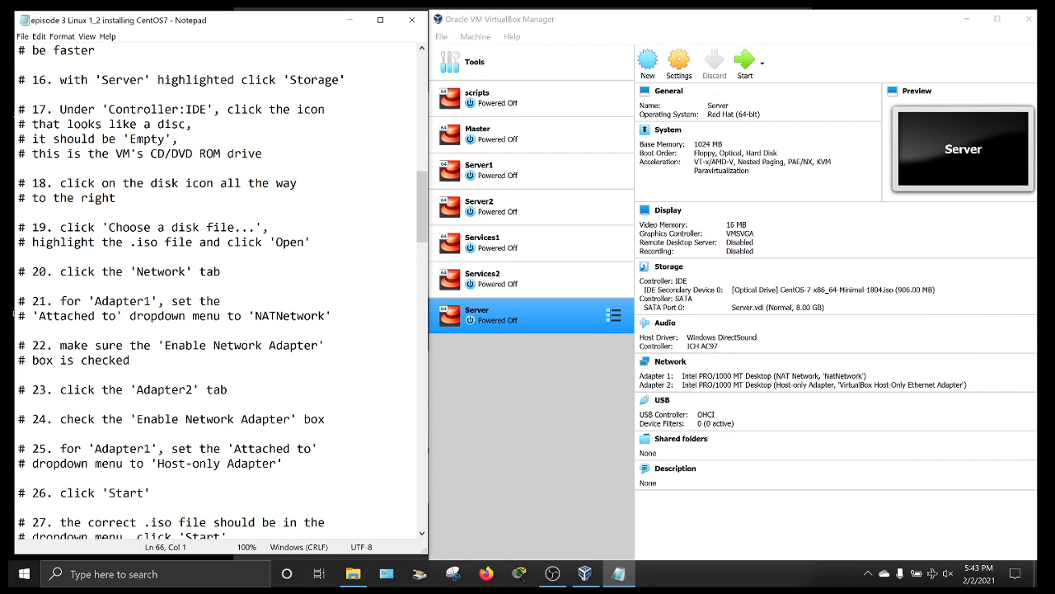
- Launch the Server VM from VirtualBox Manager so it boots from the CentOS ISO
{"action": "scroll", "coordinate": [330, 213], "scroll_direction": "down", "scroll_amount": 1}
{"action": "scroll", "coordinate": [223, 288], "scroll_direction": "down", "scroll_amount": 9}
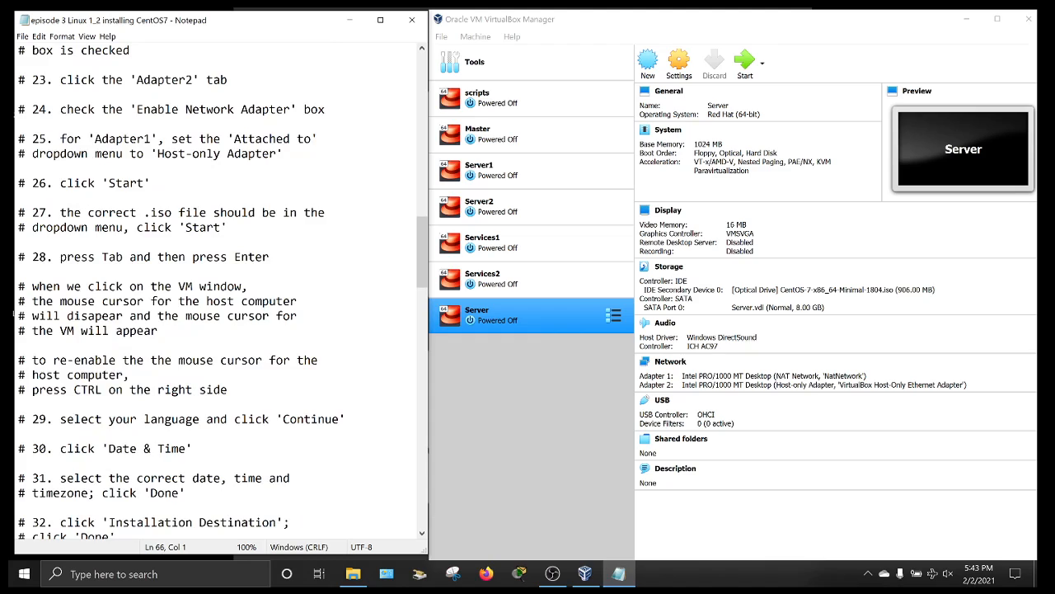
{"action": "scroll", "coordinate": [222, 292], "scroll_direction": "up", "scroll_amount": 1}
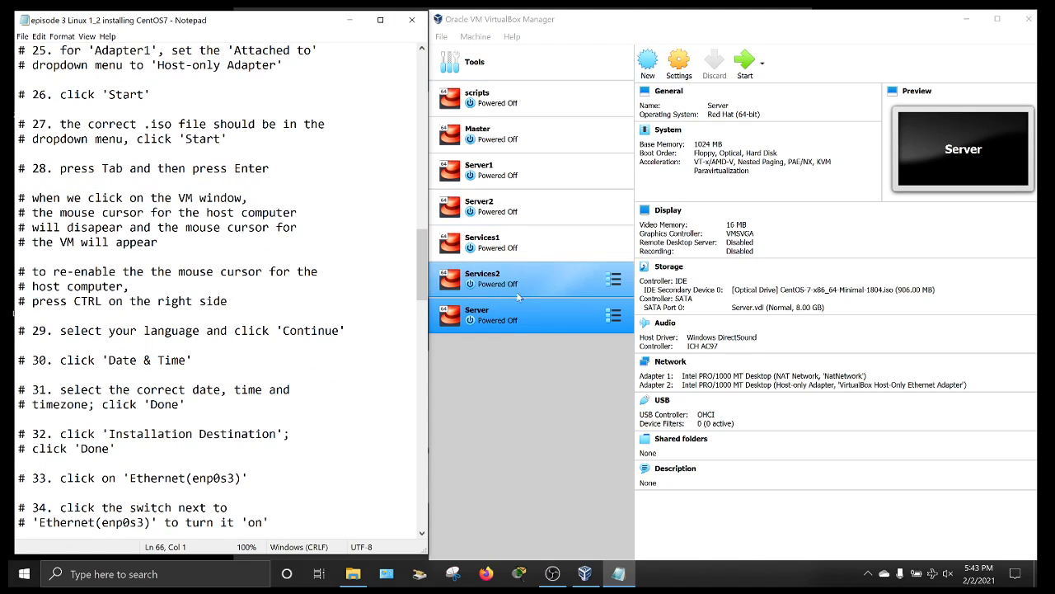
{"action": "left_click", "coordinate": [500, 320]}
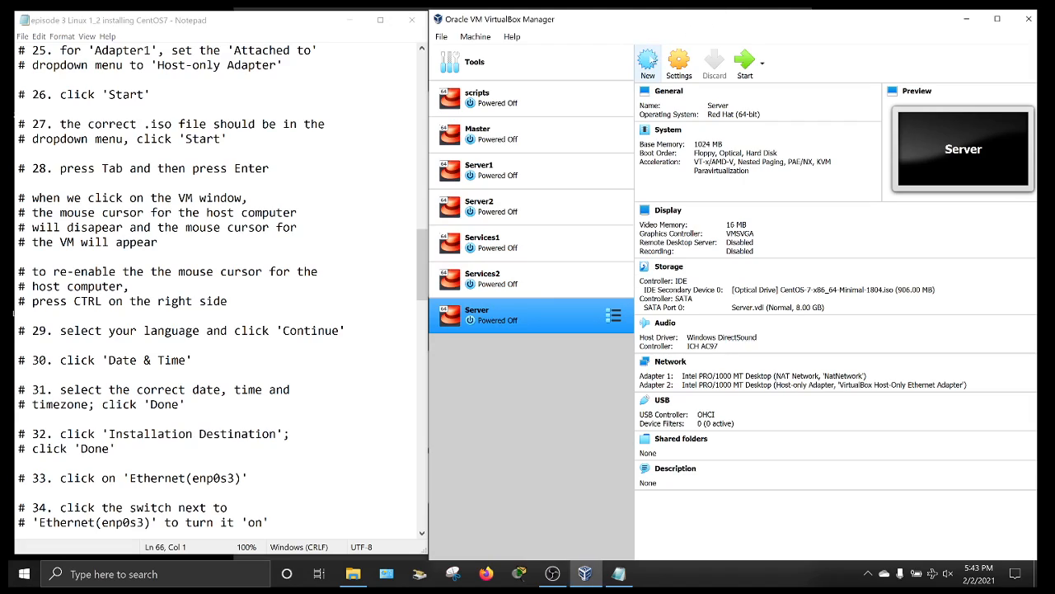
{"action": "left_click", "coordinate": [744, 60]}
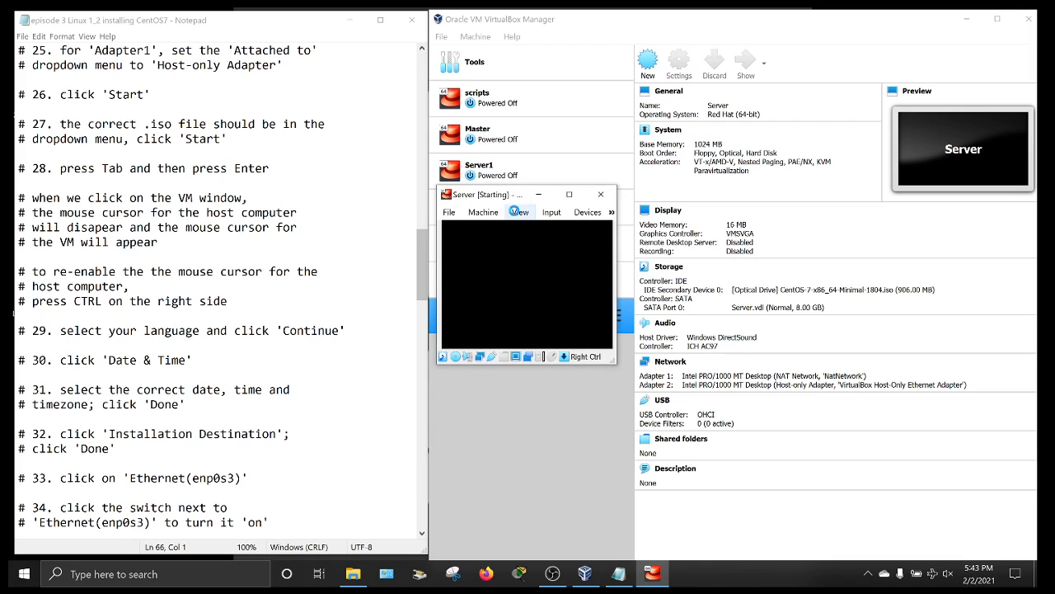
- Scale Virtual Screen 1 to 300% and move the VM window up and left
{"action": "left_click", "coordinate": [520, 213]}
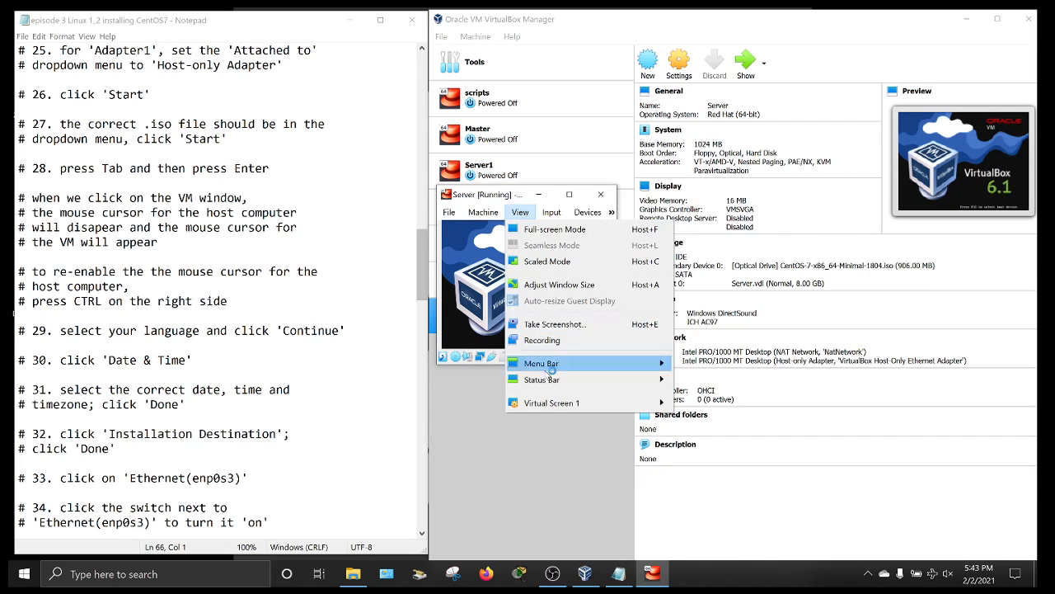
{"action": "mouse_move", "coordinate": [545, 404]}
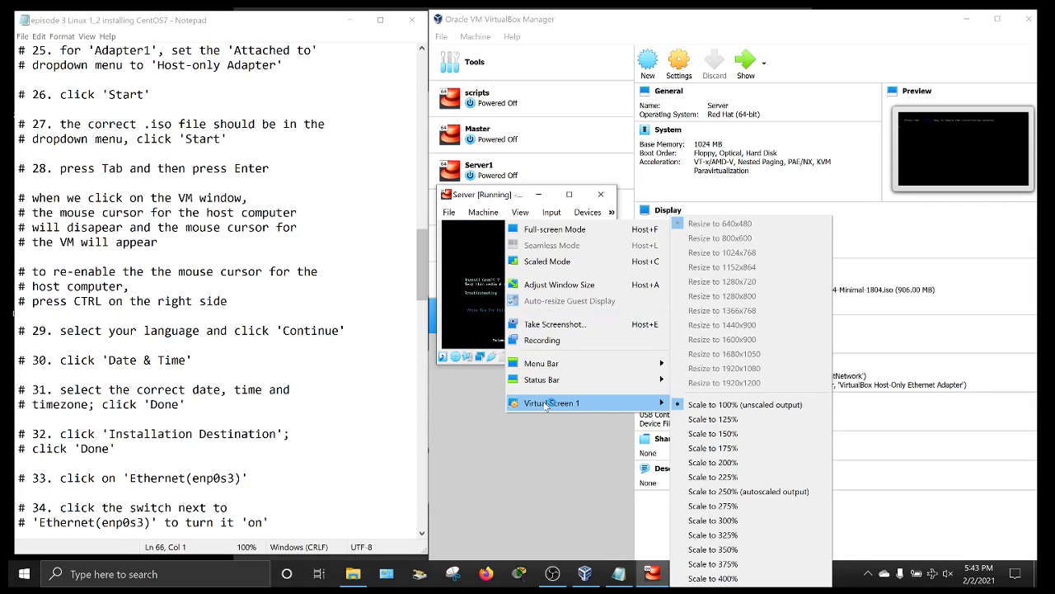
{"action": "left_click", "coordinate": [731, 521]}
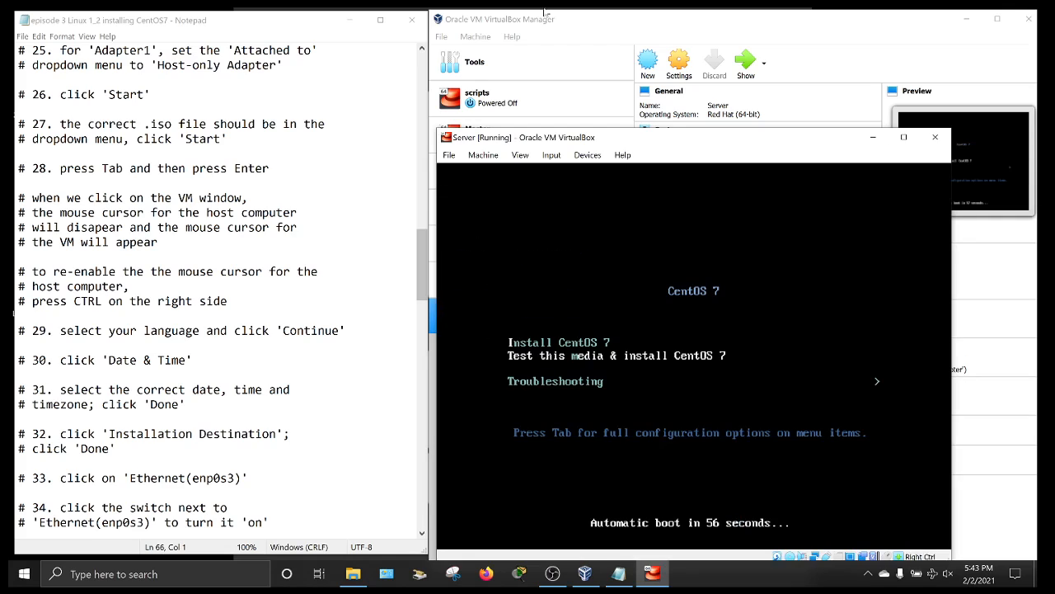
{"action": "left_click_drag", "start_coordinate": [670, 137], "coordinate": [577, 58]}
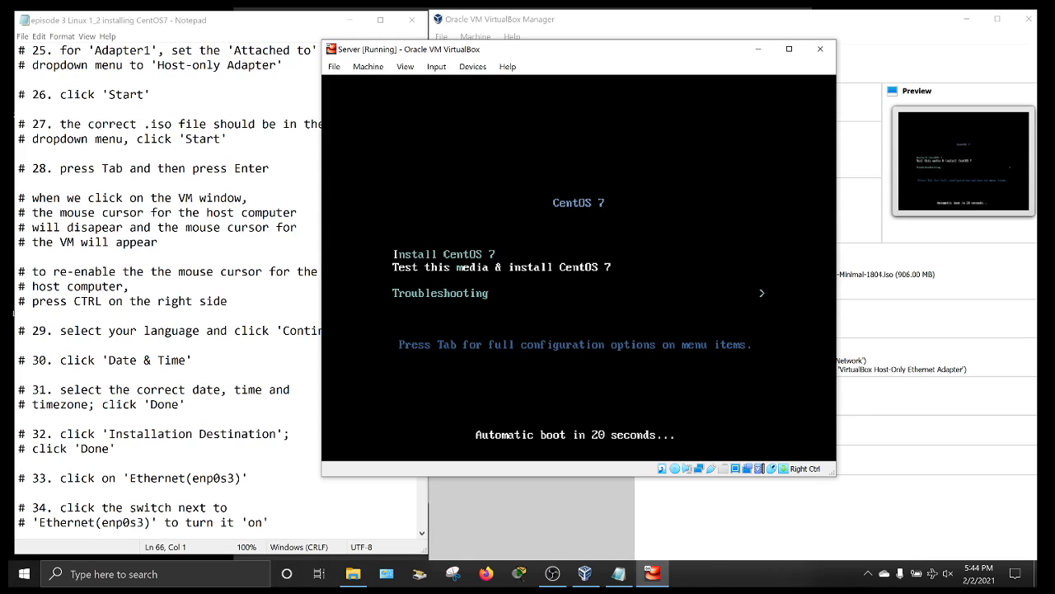
- Stop the boot countdown to show the kernel line, then boot the CentOS 7 installer
{"action": "key", "text": "Tab"}
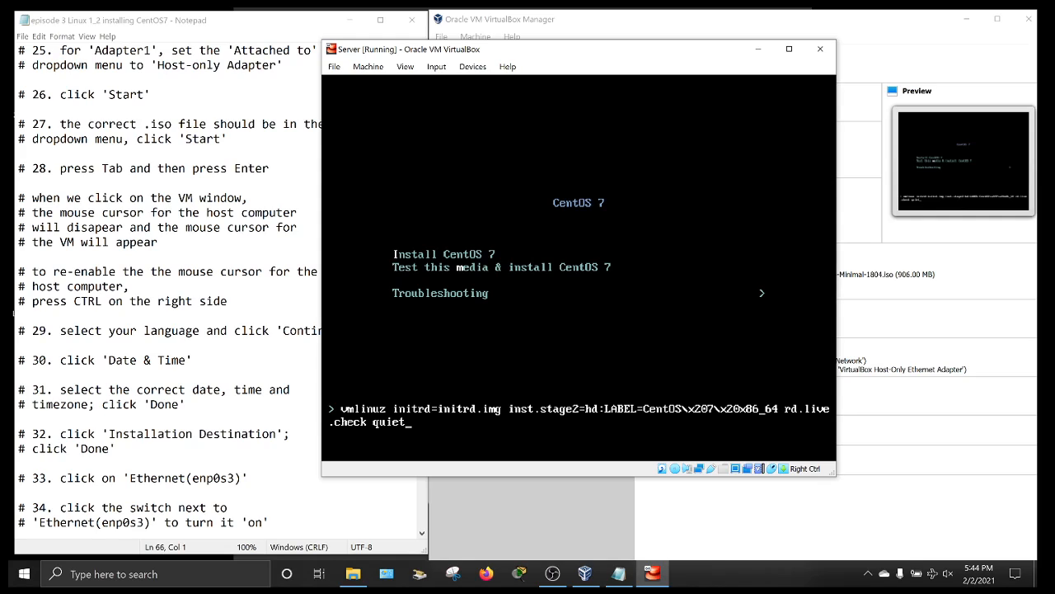
{"action": "key", "text": "Return"}
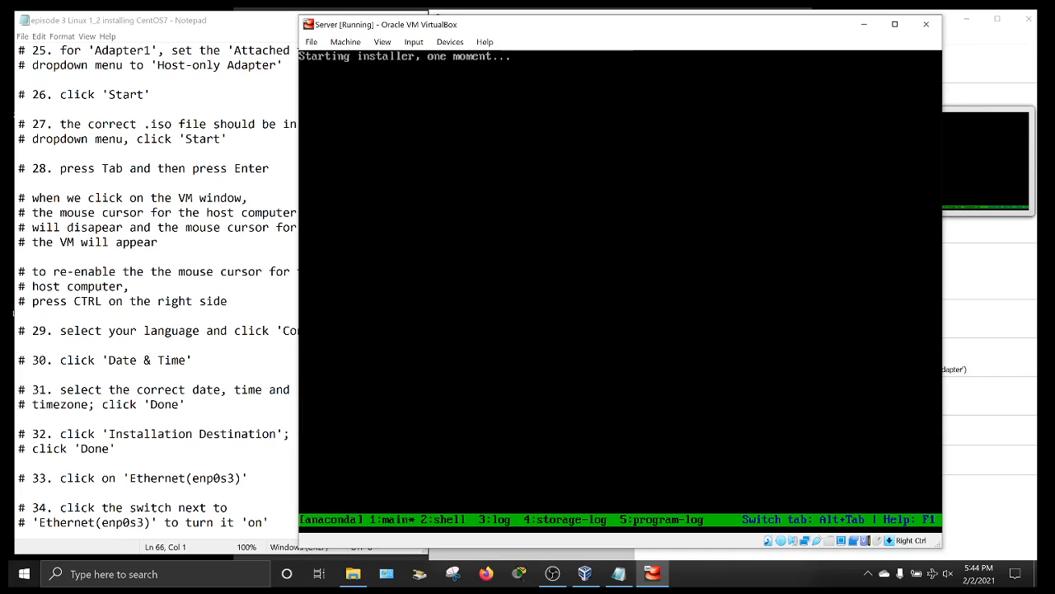
- Maximize the VM window and continue with English (United States) as the installer language
{"action": "left_click", "coordinate": [216, 95]}
{"action": "scroll", "coordinate": [216, 289], "scroll_direction": "down", "scroll_amount": 2}
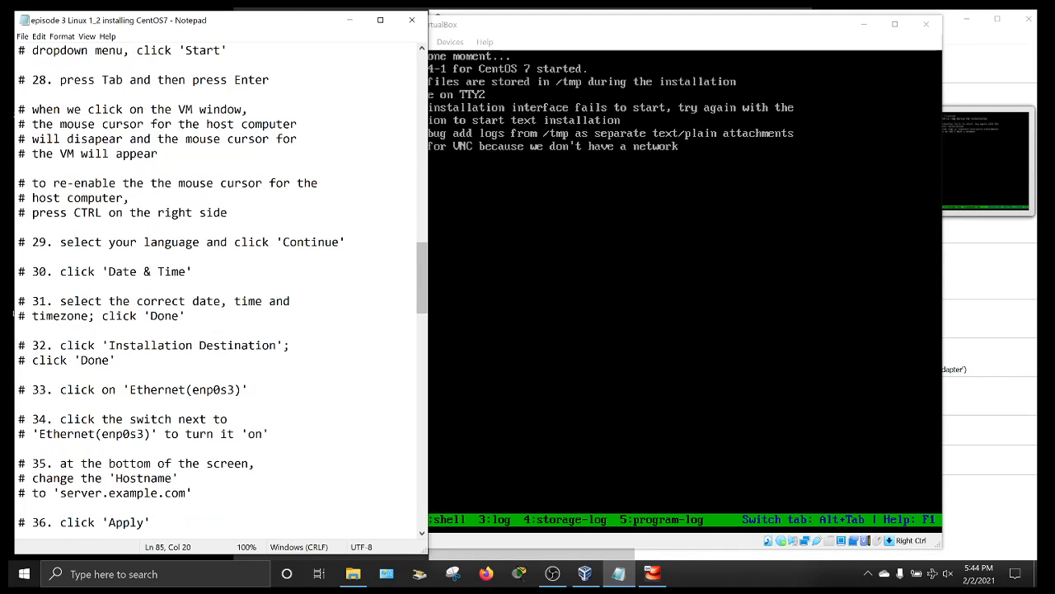
{"action": "scroll", "coordinate": [216, 288], "scroll_direction": "down", "scroll_amount": 1}
{"action": "scroll", "coordinate": [14, 313], "scroll_direction": "down", "scroll_amount": 1}
{"action": "scroll", "coordinate": [15, 314], "scroll_direction": "up", "scroll_amount": 1}
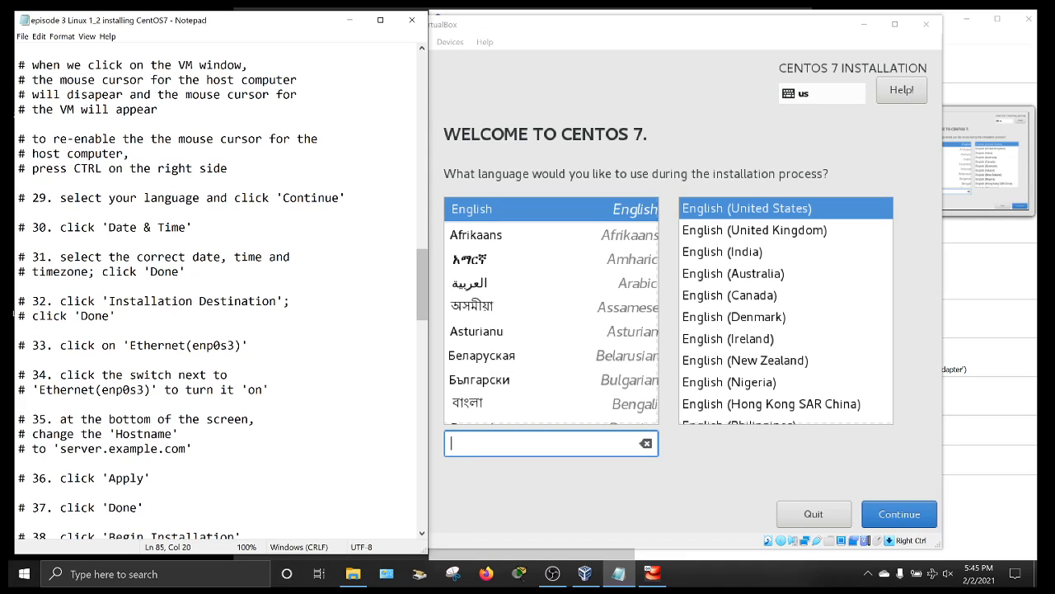
{"action": "scroll", "coordinate": [218, 289], "scroll_direction": "down", "scroll_amount": 1}
{"action": "left_click", "coordinate": [696, 100]}
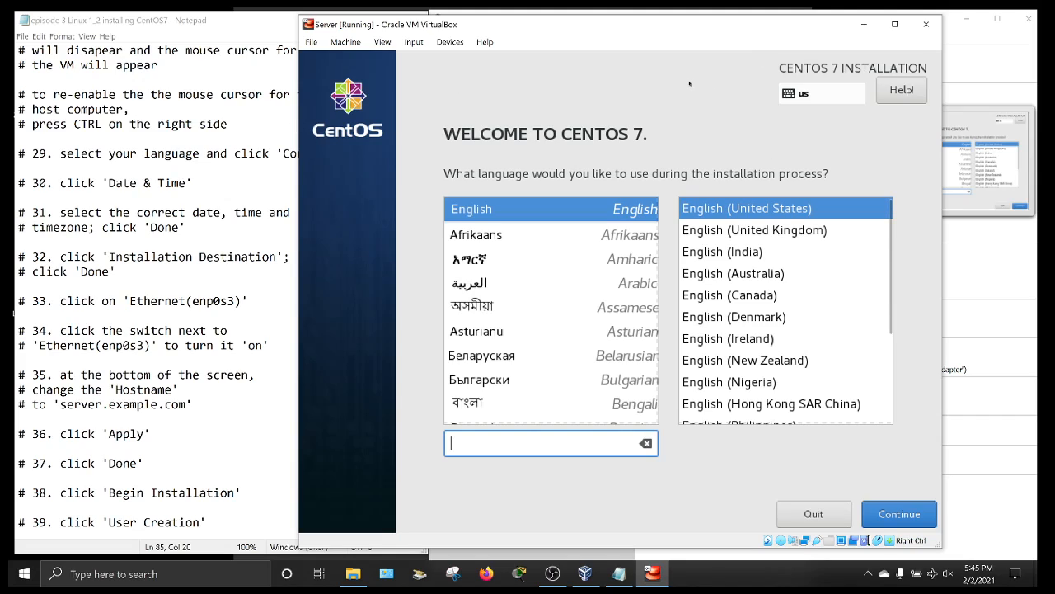
{"action": "left_click", "coordinate": [893, 28]}
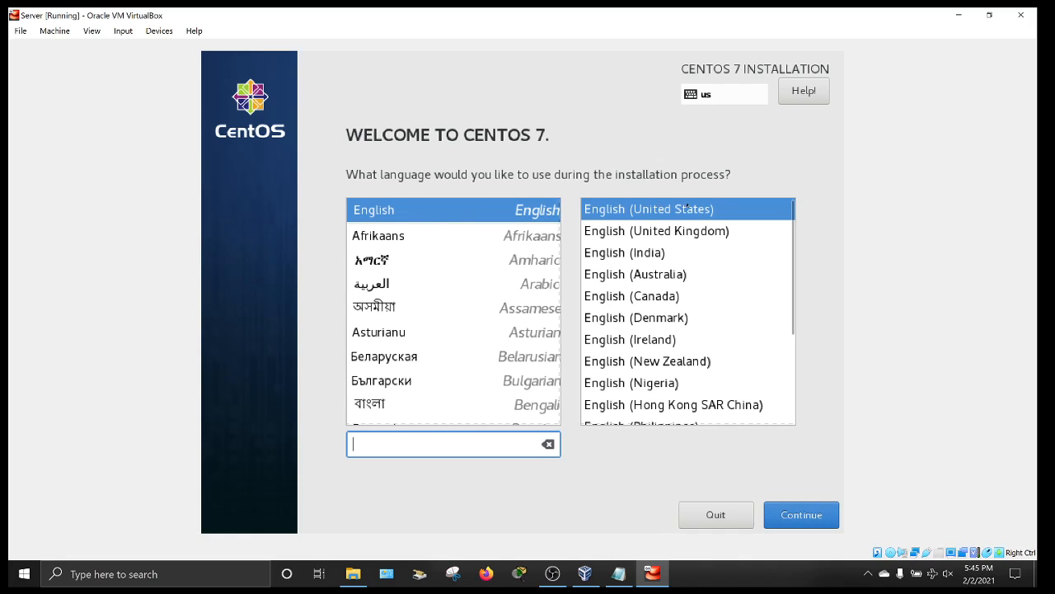
{"action": "left_click", "coordinate": [797, 518]}
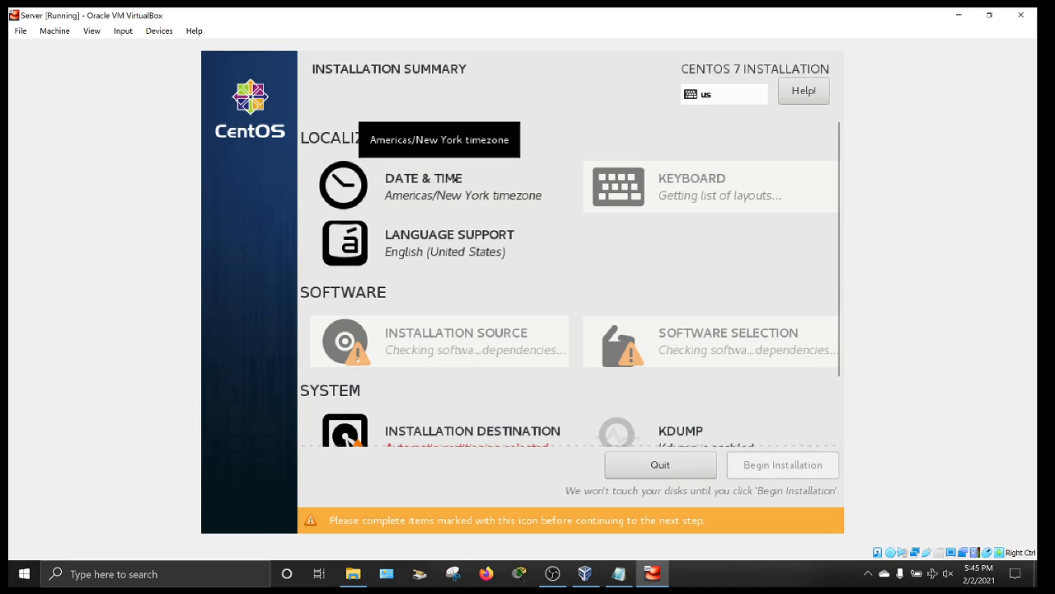
- Set the installer timezone to Americas/Chicago on the world map
{"action": "left_click", "coordinate": [454, 178]}
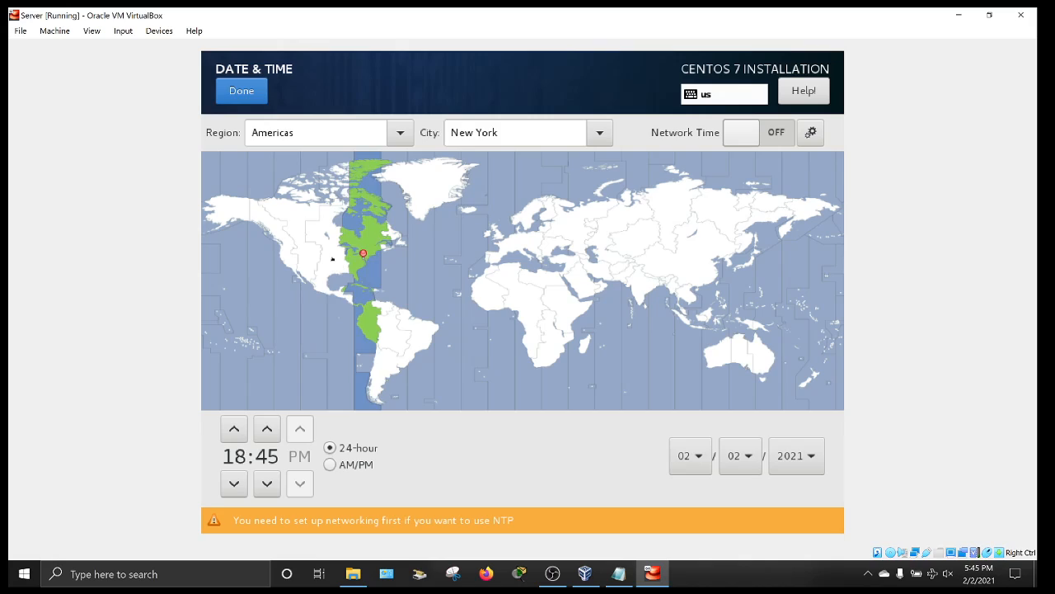
{"action": "left_click", "coordinate": [333, 261]}
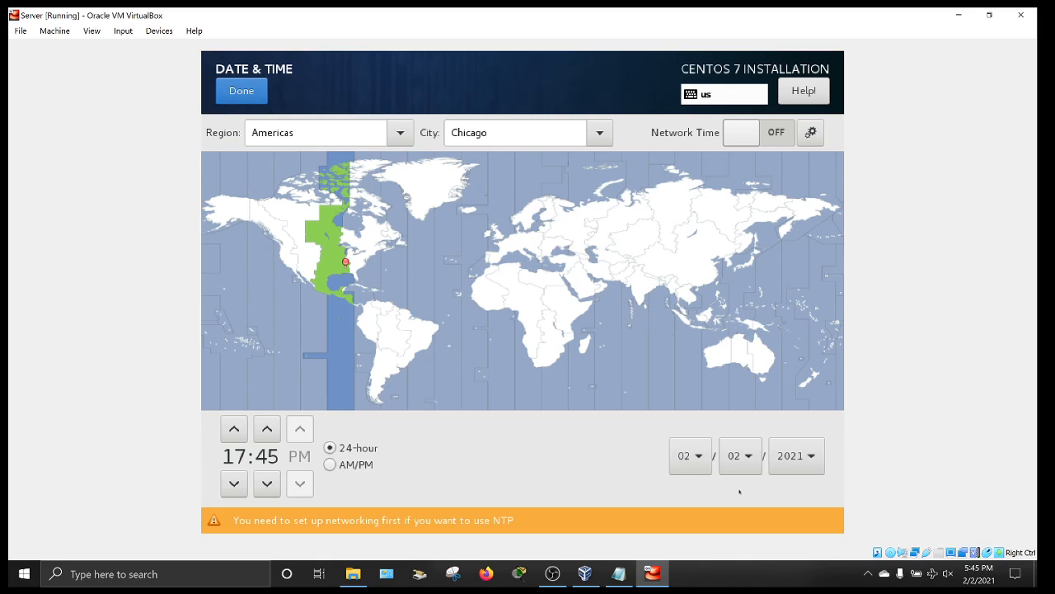
{"action": "left_click", "coordinate": [240, 91]}
- Accept automatic partitioning of the 8192 MiB disk, then go to Network & Host Name
{"action": "scroll", "coordinate": [444, 351], "scroll_direction": "down", "scroll_amount": 2}
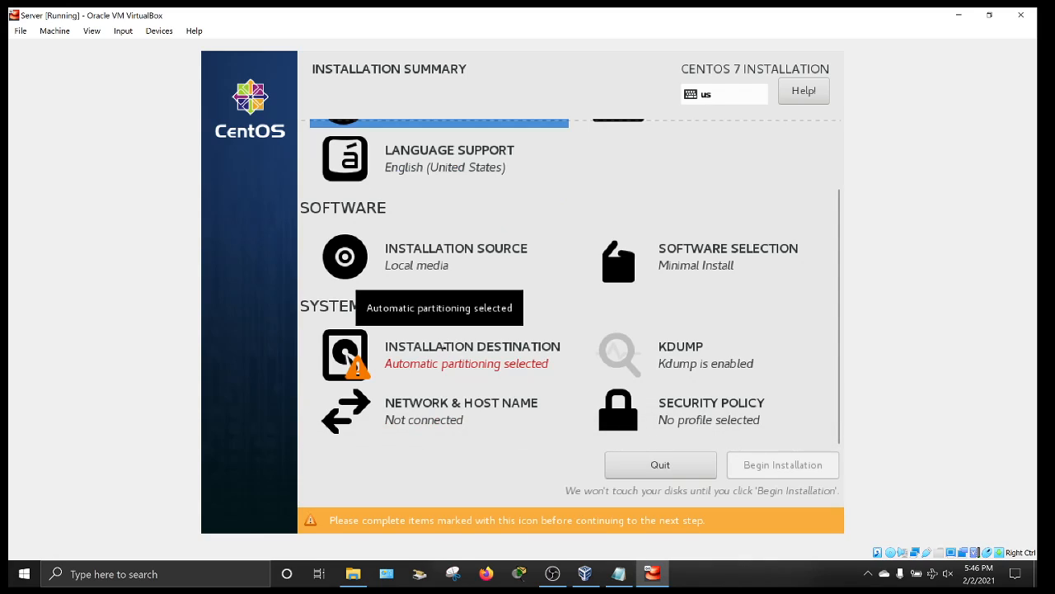
{"action": "left_click", "coordinate": [444, 346]}
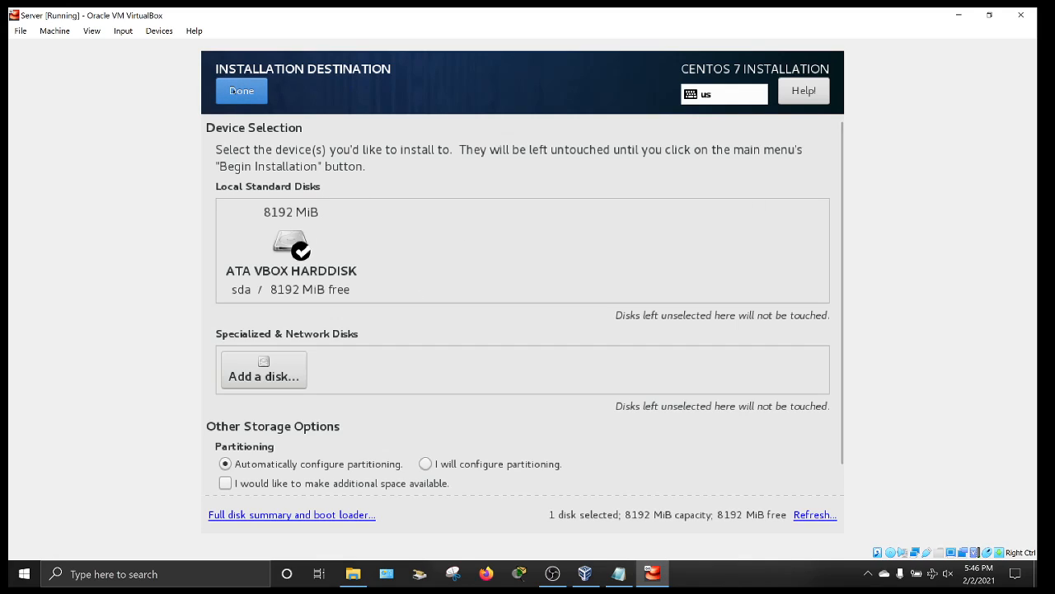
{"action": "left_click", "coordinate": [242, 91]}
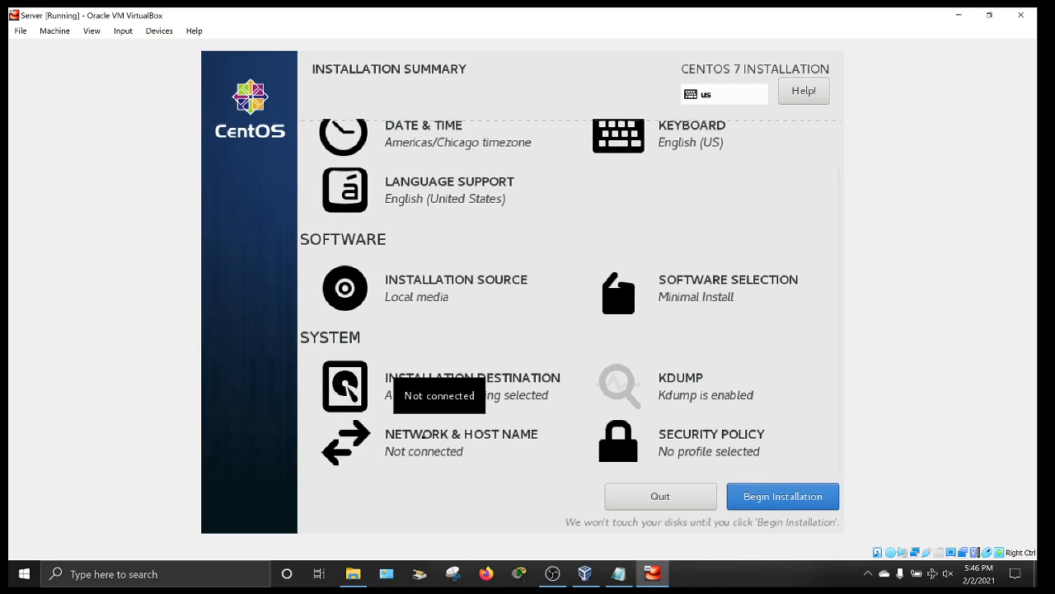
{"action": "left_click", "coordinate": [424, 434]}
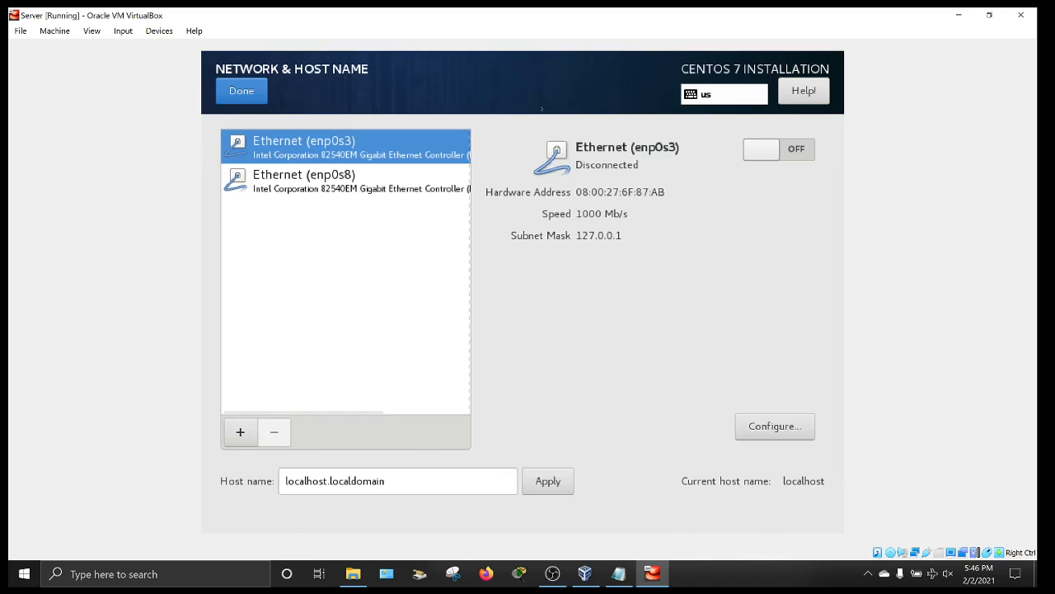
- Switch enp0s3 on and change the host name from localhost.localdomain to server.example.com
{"action": "left_click", "coordinate": [771, 148]}
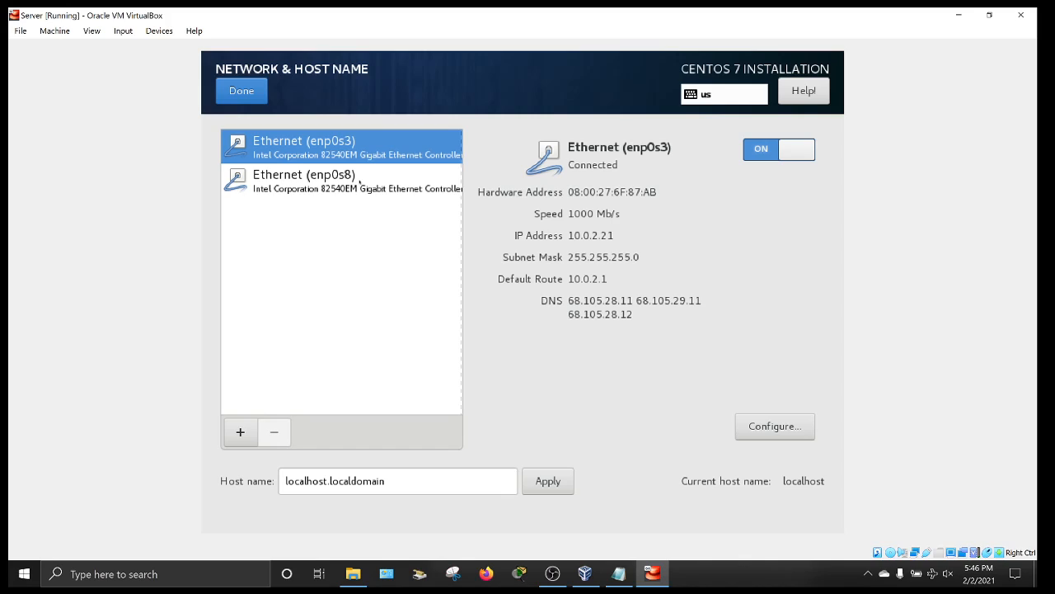
{"action": "left_click_drag", "start_coordinate": [394, 477], "coordinate": [259, 490]}
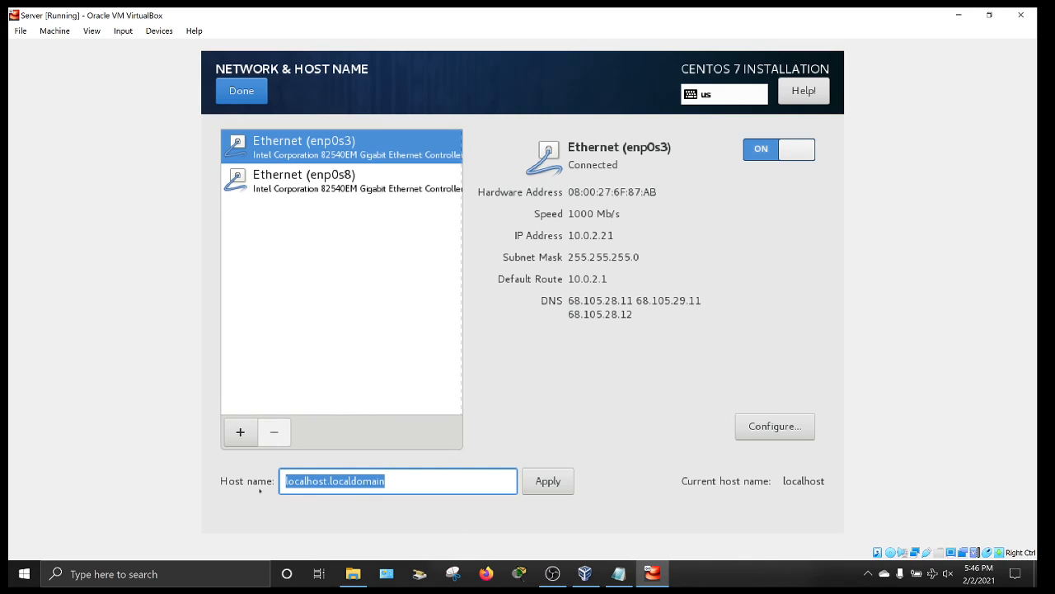
{"action": "key", "text": "BackSpace"}
{"action": "type", "text": "server"}
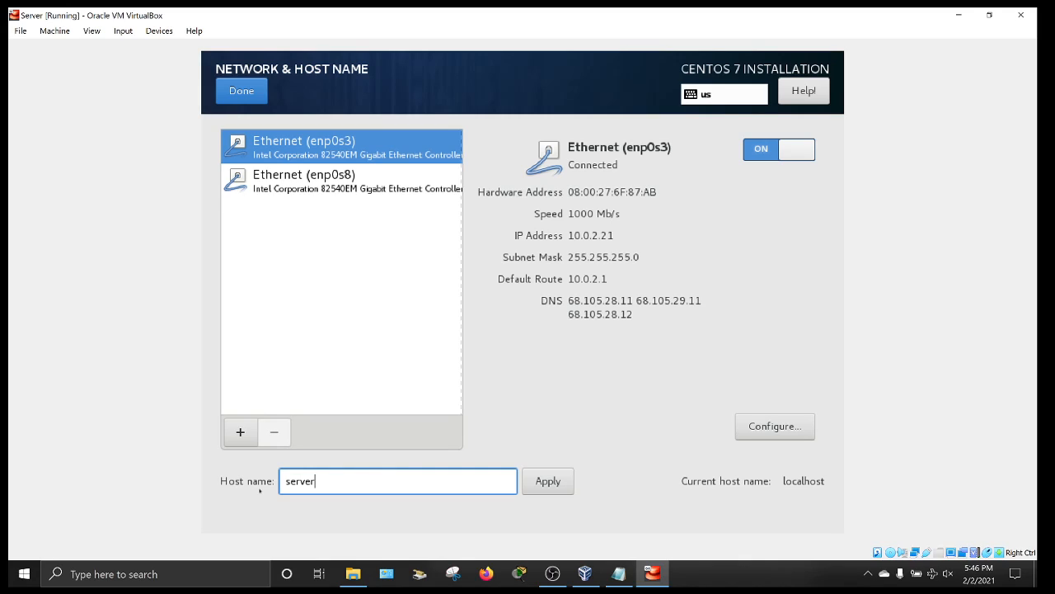
{"action": "type", "text": "exampl"}
{"action": "key", "text": "BackSpace"}
{"action": "type", "text": "ple.cin"}
{"action": "key", "text": "BackSpace"}
{"action": "key", "text": "BackSpace"}
{"action": "type", "text": "om"}
{"action": "left_click", "coordinate": [534, 492]}
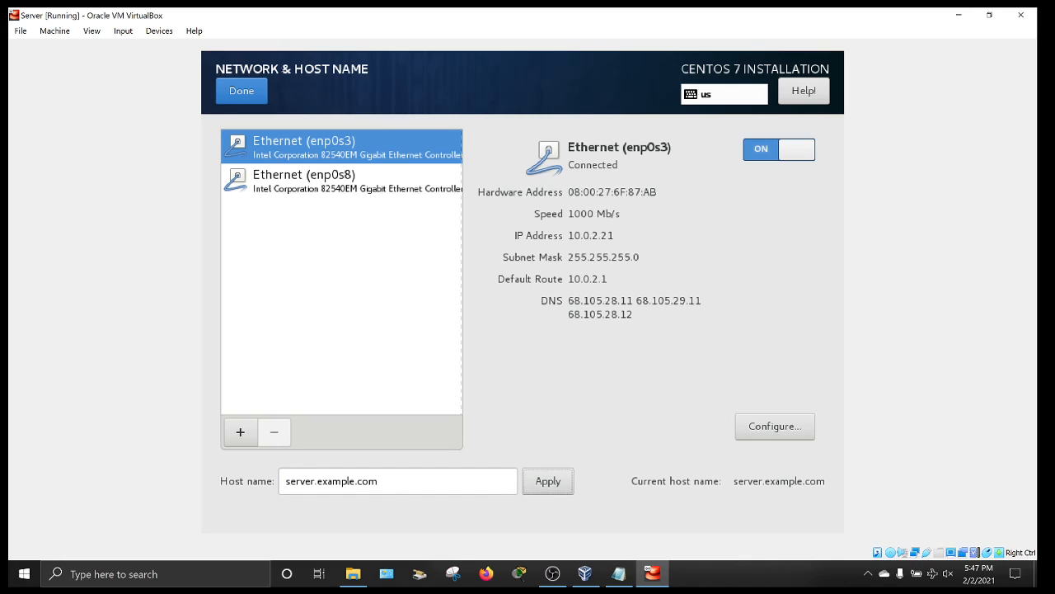
{"action": "left_click", "coordinate": [247, 93]}
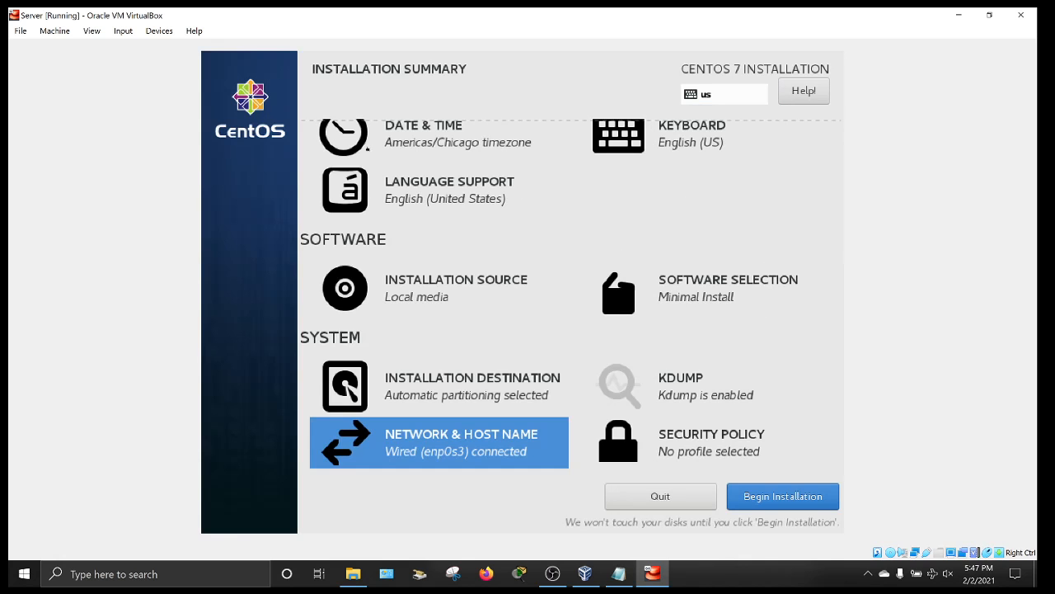
- Begin the installation and create a user named tux with administrator rights
{"action": "left_click", "coordinate": [834, 494]}
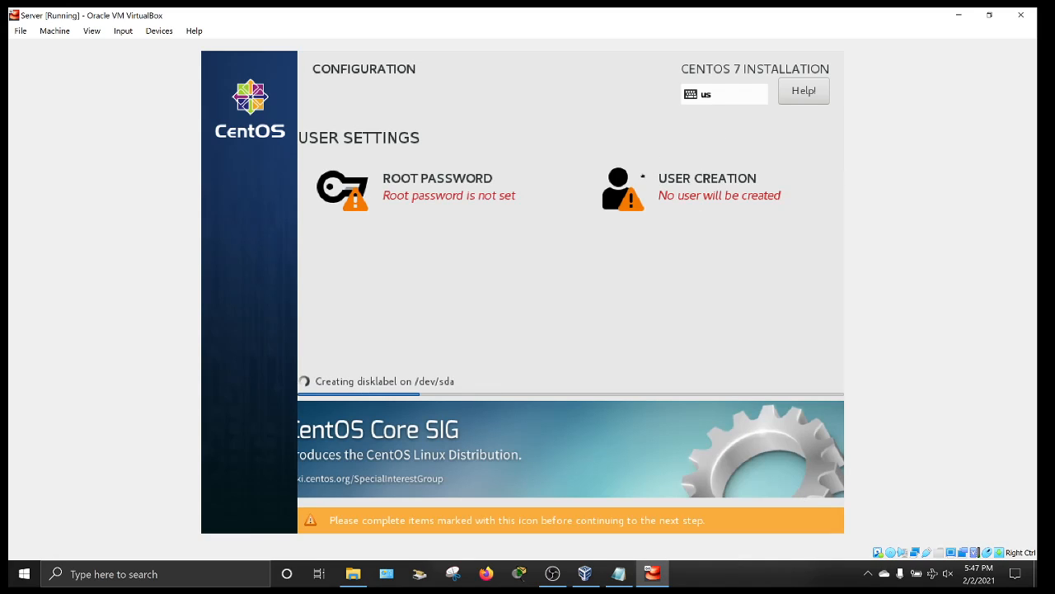
{"action": "left_click", "coordinate": [622, 185]}
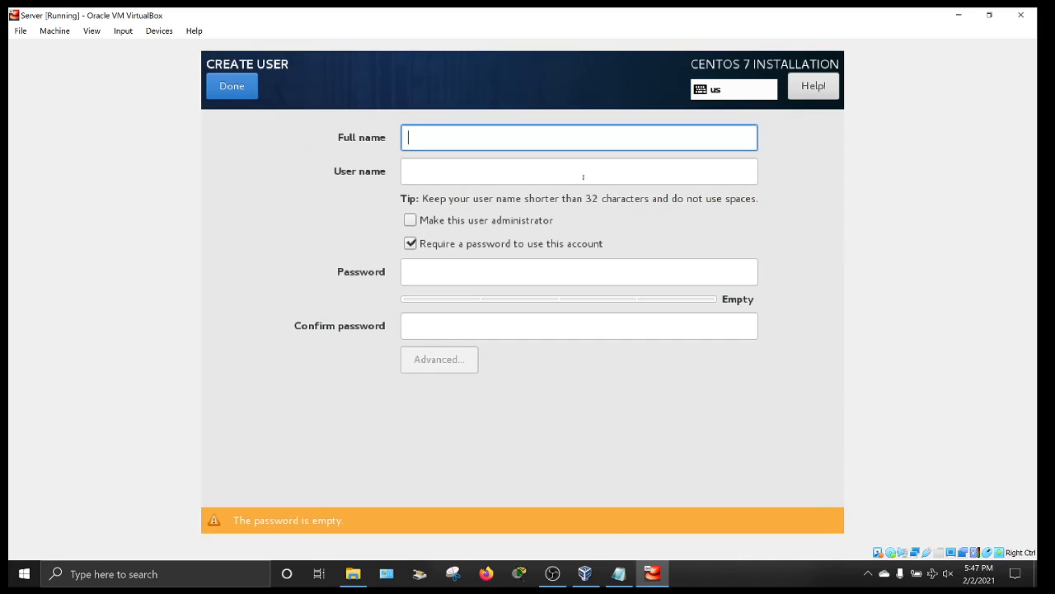
{"action": "type", "text": "tu"}
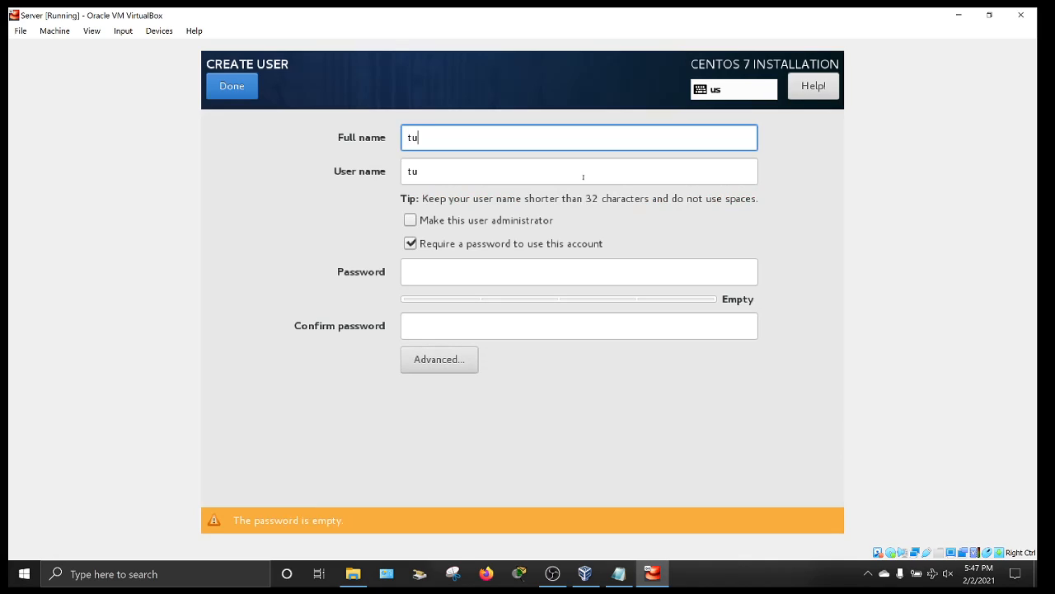
{"action": "type", "text": "x"}
{"action": "left_click", "coordinate": [410, 221]}
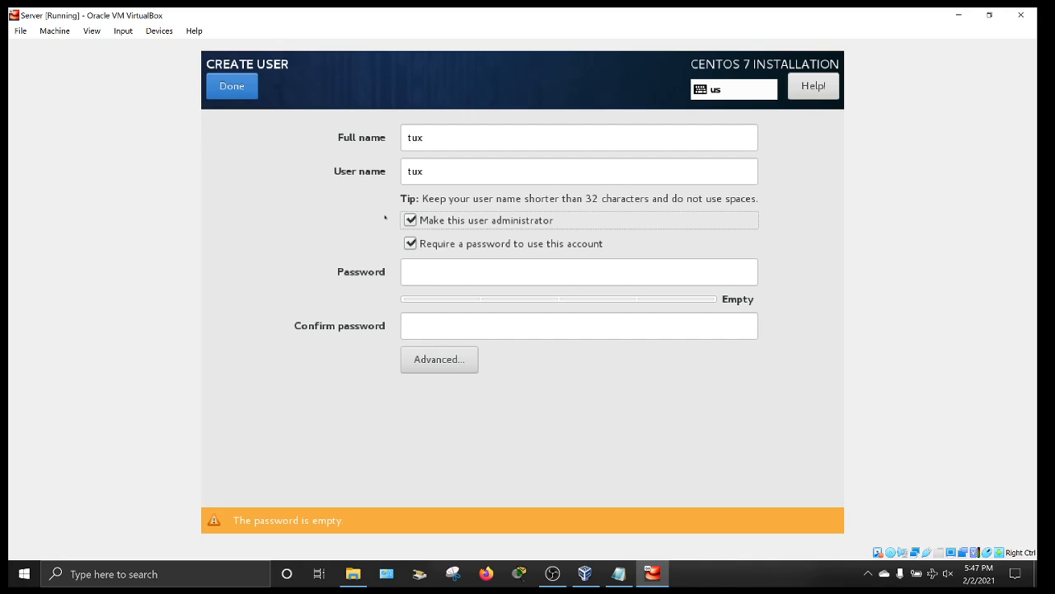
- Give tux a password, confirm it, and accept it despite the too-short warning
{"action": "left_click", "coordinate": [416, 270]}
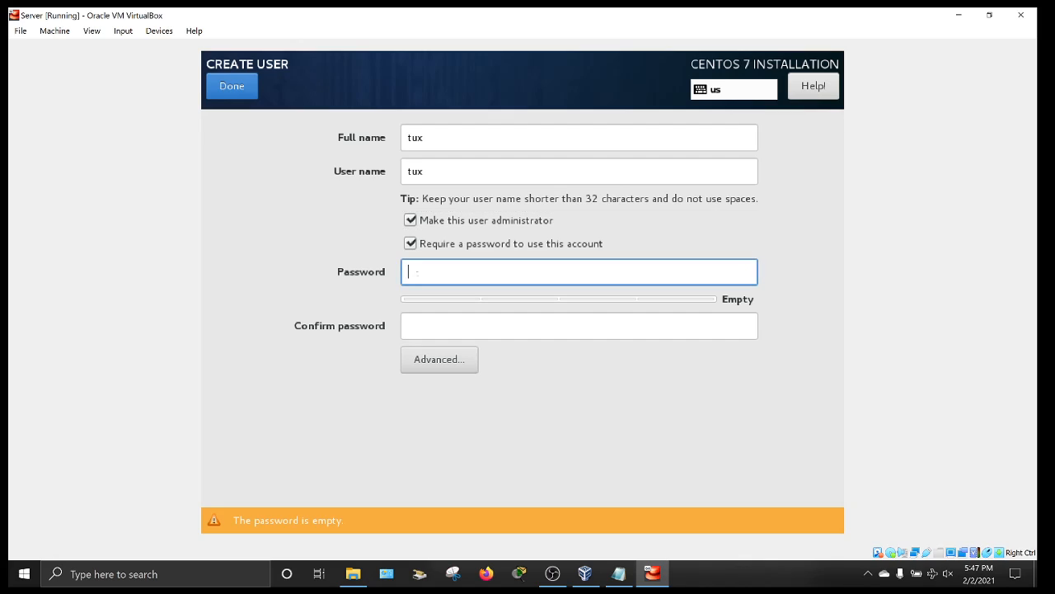
{"action": "type", "text": "•"}
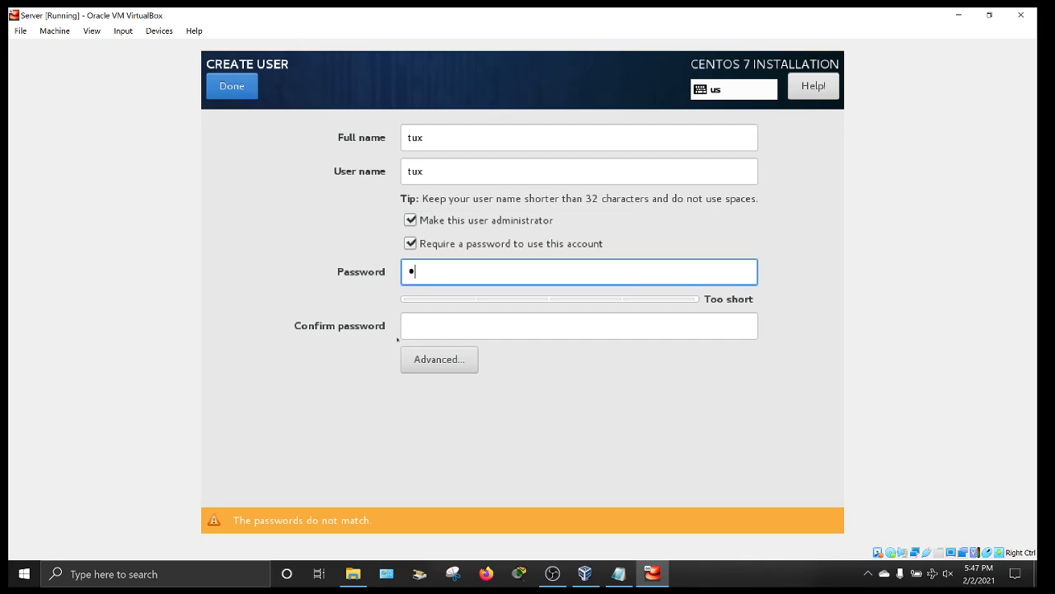
{"action": "left_click", "coordinate": [405, 325]}
{"action": "type", "text": "•"}
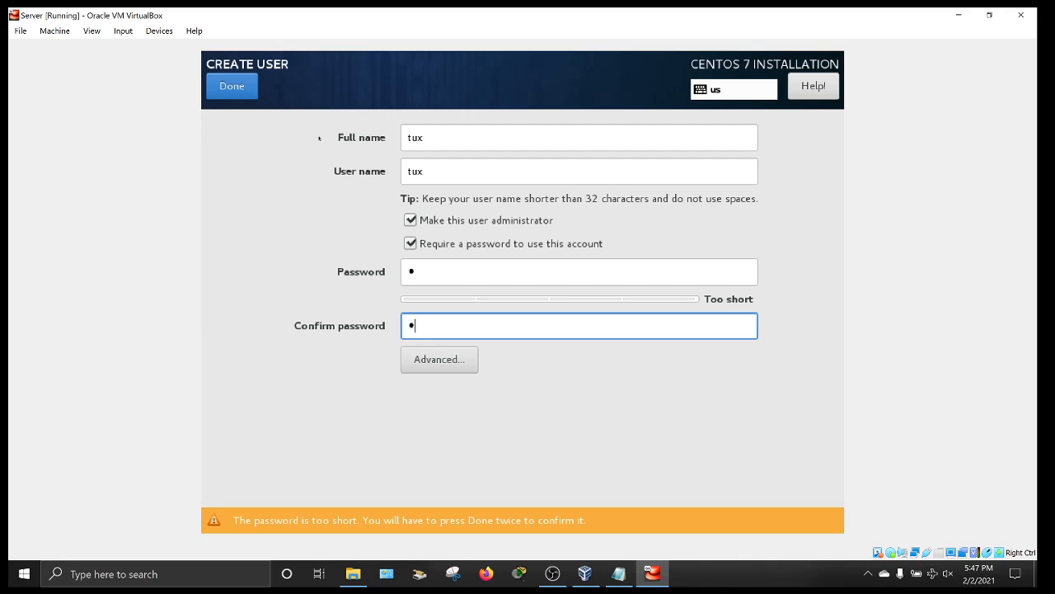
{"action": "left_click", "coordinate": [242, 92]}
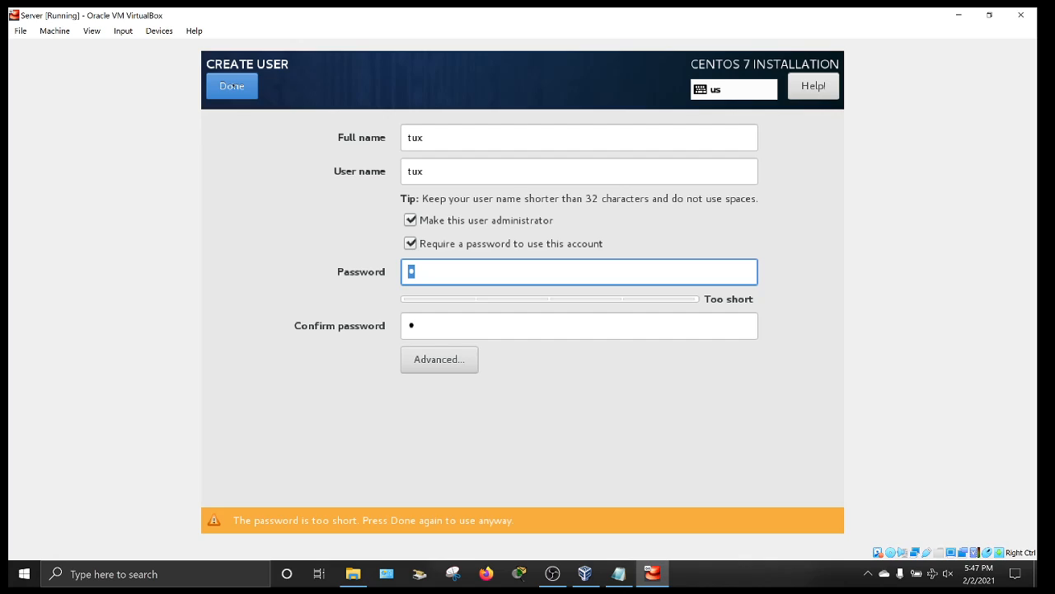
{"action": "left_click", "coordinate": [231, 87]}
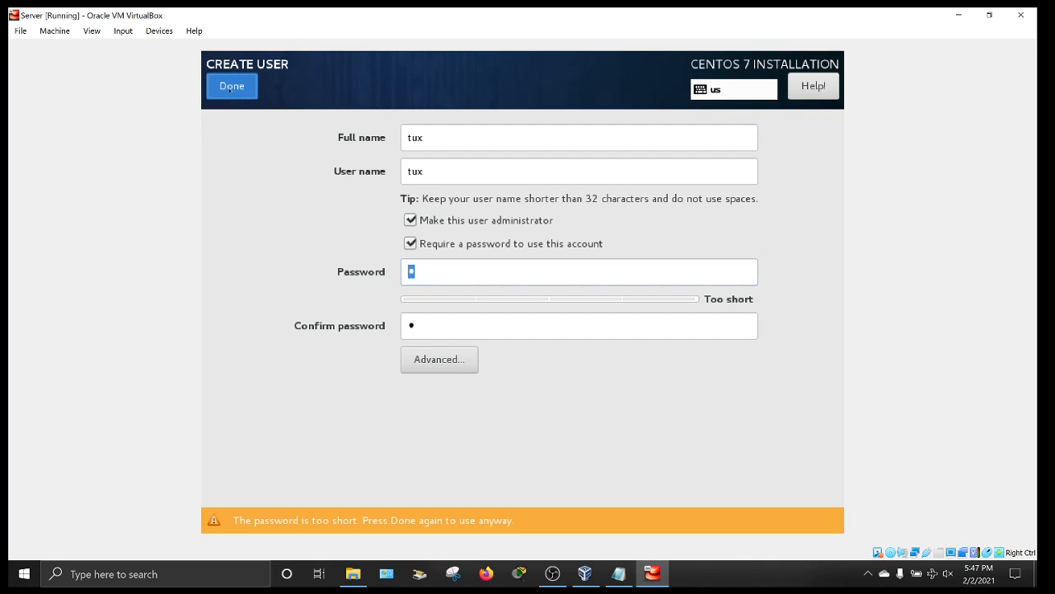
- Set and confirm the root password, accepting it despite the too-short warning
{"action": "left_click", "coordinate": [457, 185]}
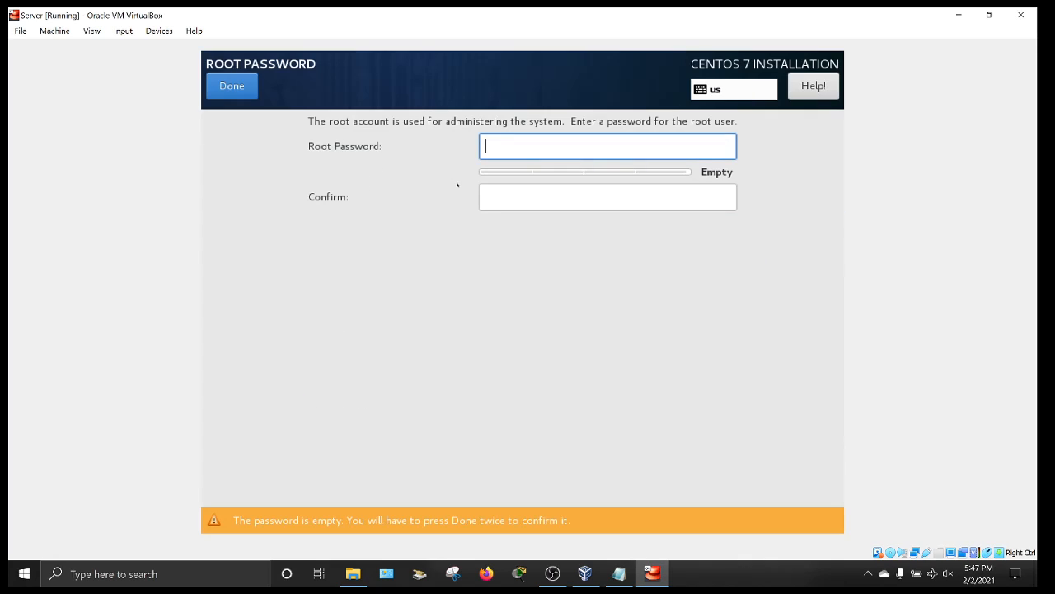
{"action": "type", "text": "p"}
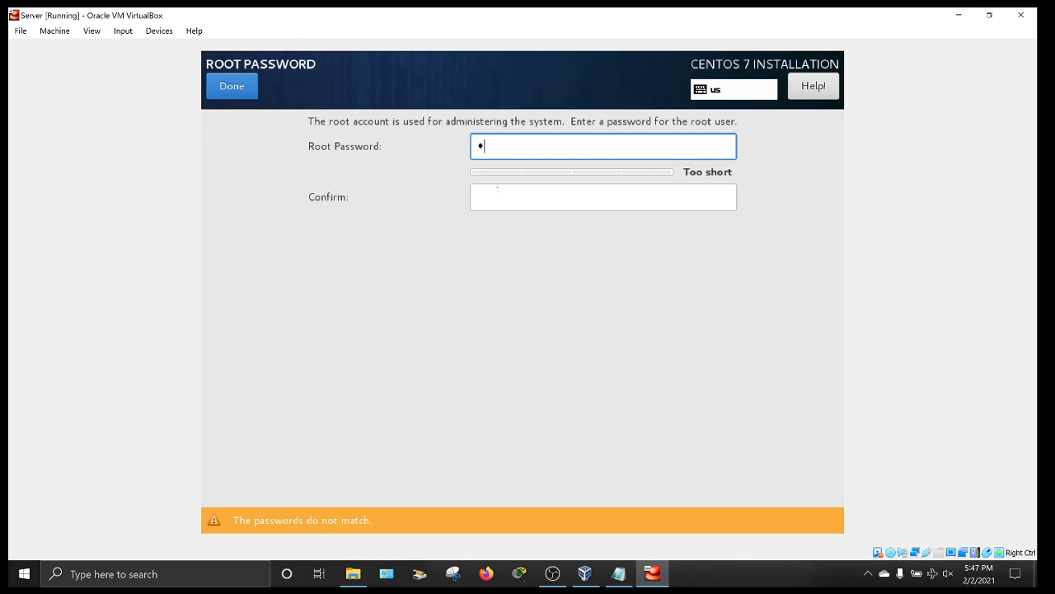
{"action": "left_click", "coordinate": [496, 195]}
{"action": "type", "text": "p"}
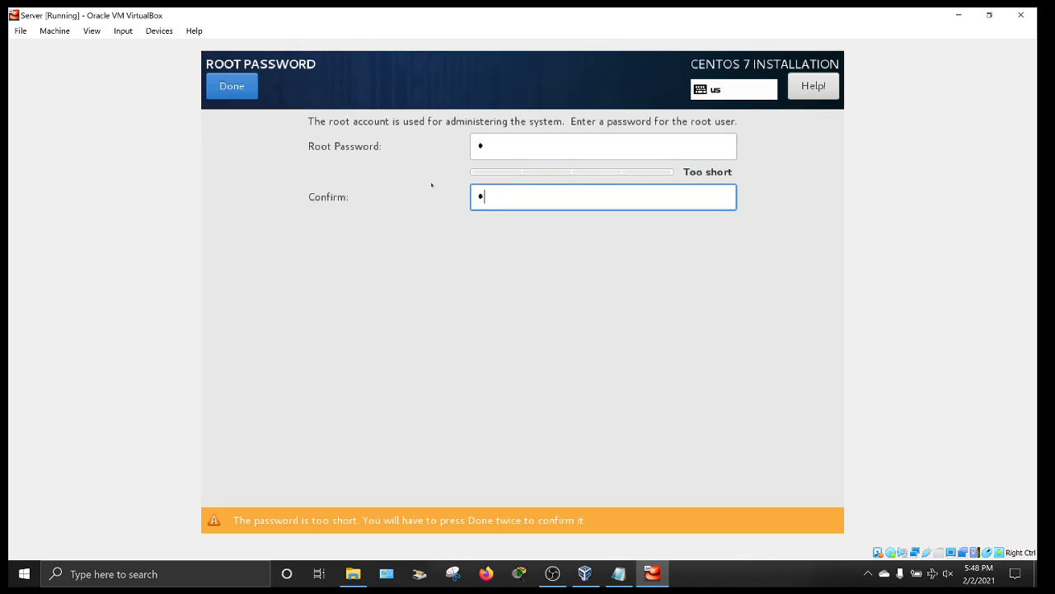
{"action": "left_click", "coordinate": [225, 91]}
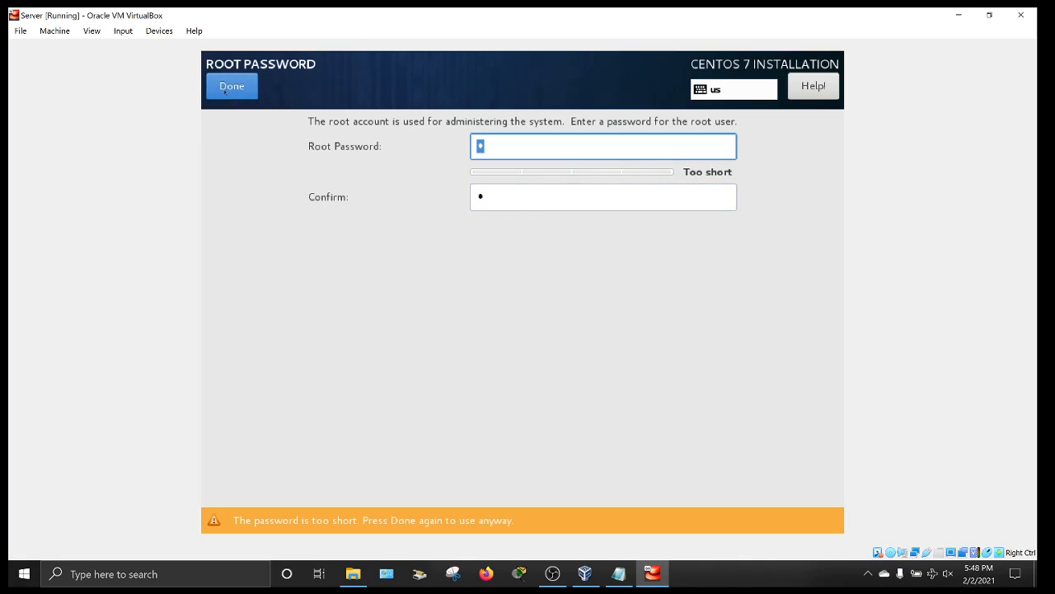
{"action": "left_click", "coordinate": [225, 90]}
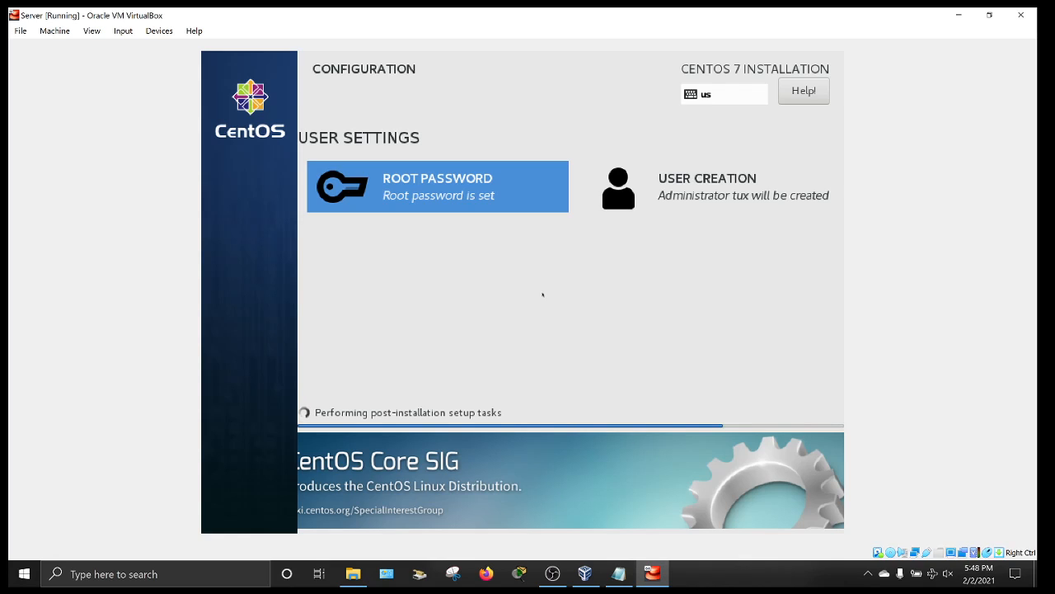
- Take the VM window out of full screen, move it aside, and scroll Notepad's notes down
{"action": "left_click", "coordinate": [993, 14]}
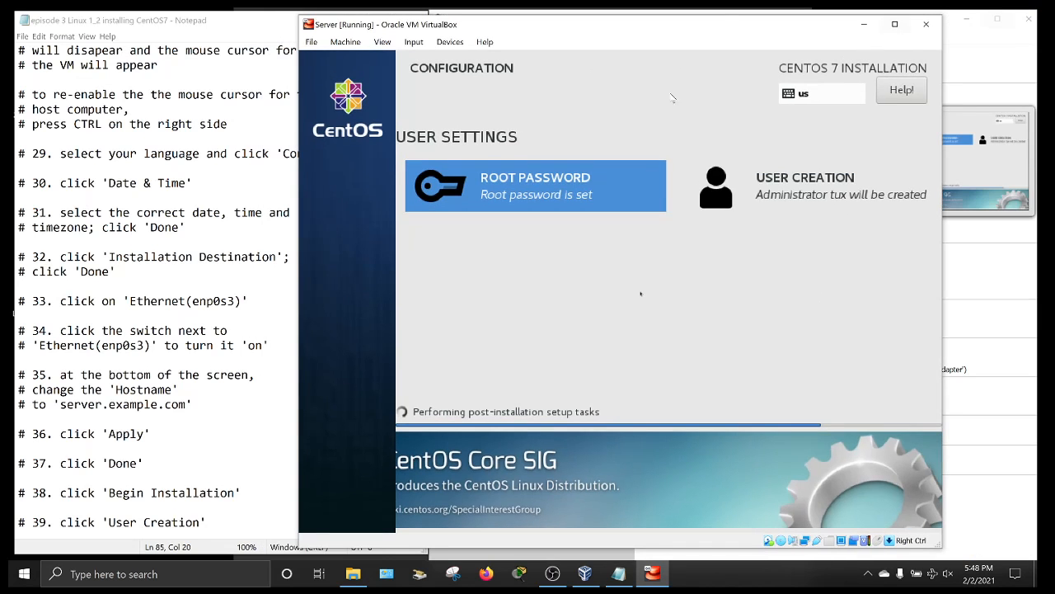
{"action": "left_click_drag", "start_coordinate": [720, 22], "coordinate": [806, 23]}
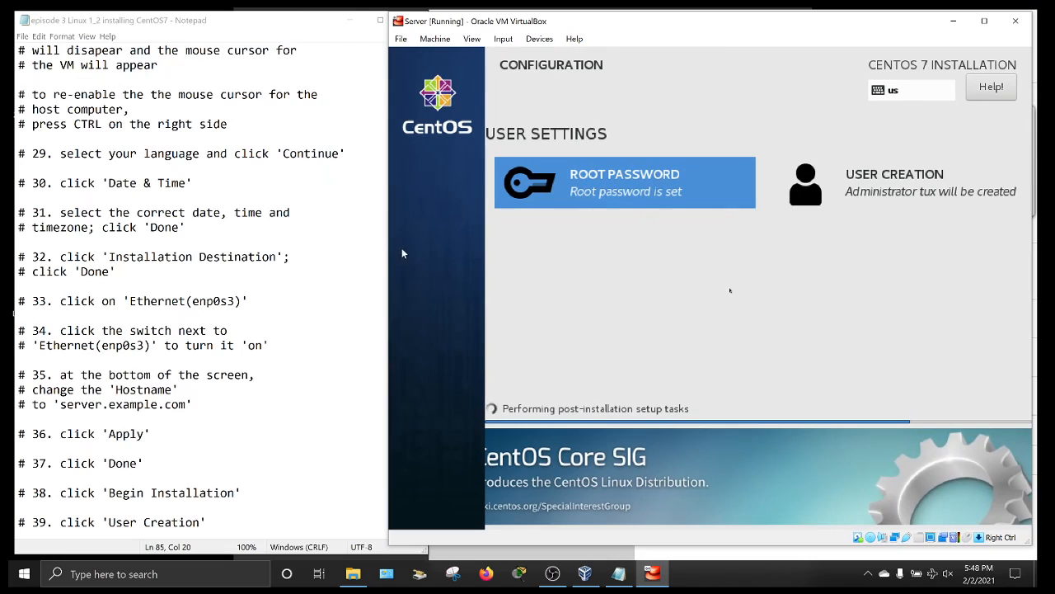
{"action": "left_click", "coordinate": [314, 315]}
{"action": "scroll", "coordinate": [313, 315], "scroll_direction": "down", "scroll_amount": 2}
{"action": "scroll", "coordinate": [14, 315], "scroll_direction": "down", "scroll_amount": 6}
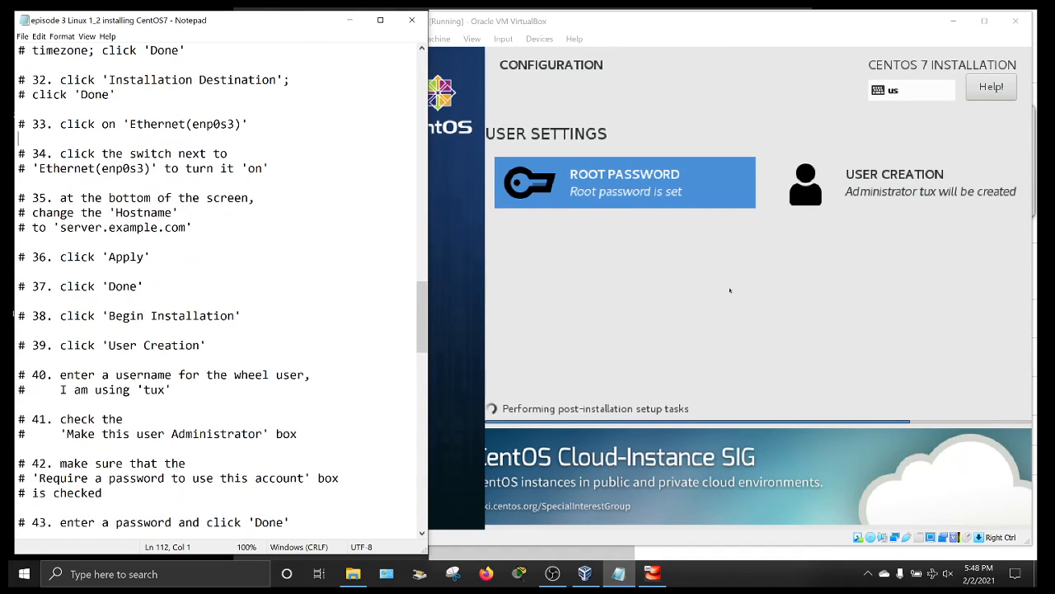
{"action": "scroll", "coordinate": [14, 314], "scroll_direction": "down", "scroll_amount": 5}
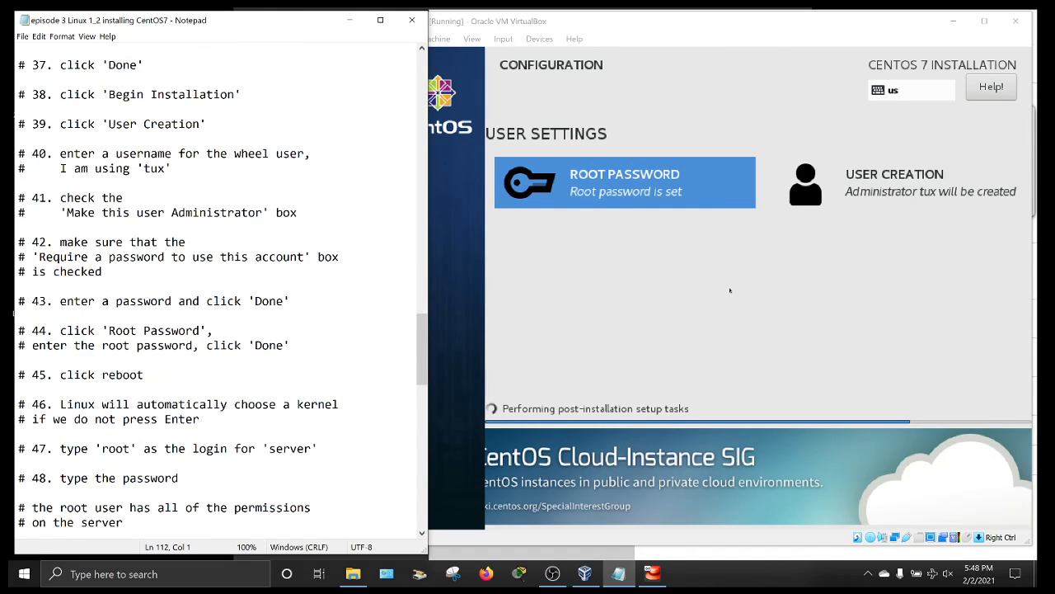
{"action": "scroll", "coordinate": [14, 314], "scroll_direction": "down", "scroll_amount": 1}
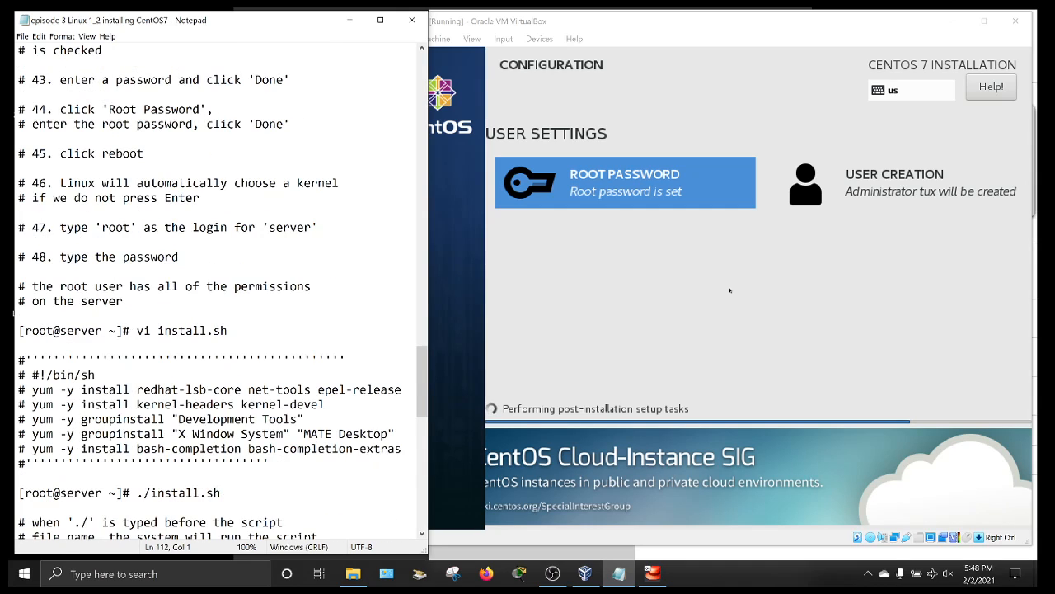
- Settle the notes on the install.sh section, then reposition the CentOS installer window in front
{"action": "scroll", "coordinate": [14, 314], "scroll_direction": "up", "scroll_amount": 2}
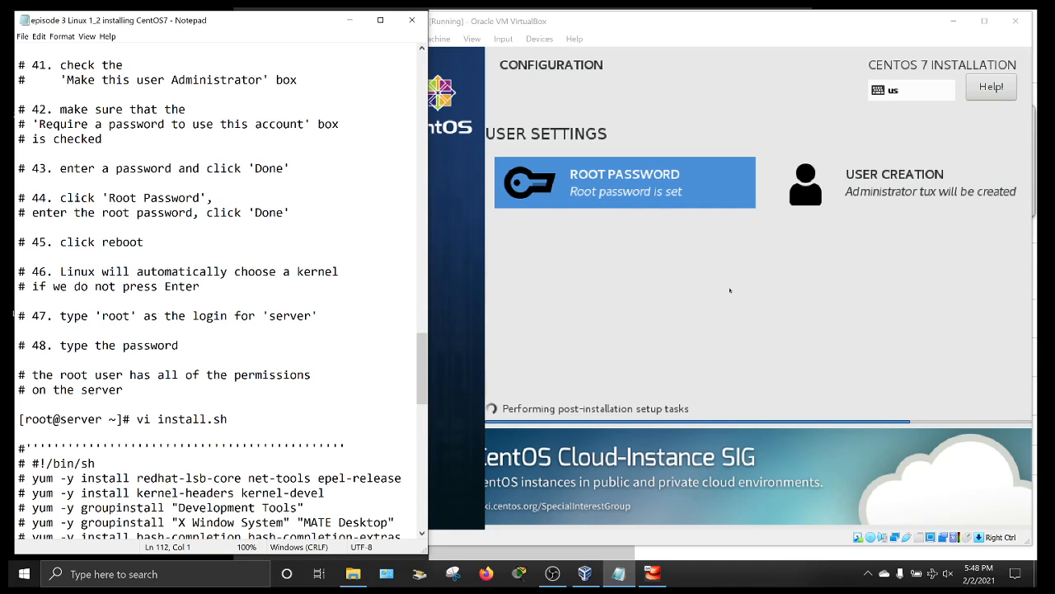
{"action": "scroll", "coordinate": [218, 297], "scroll_direction": "down", "scroll_amount": 3}
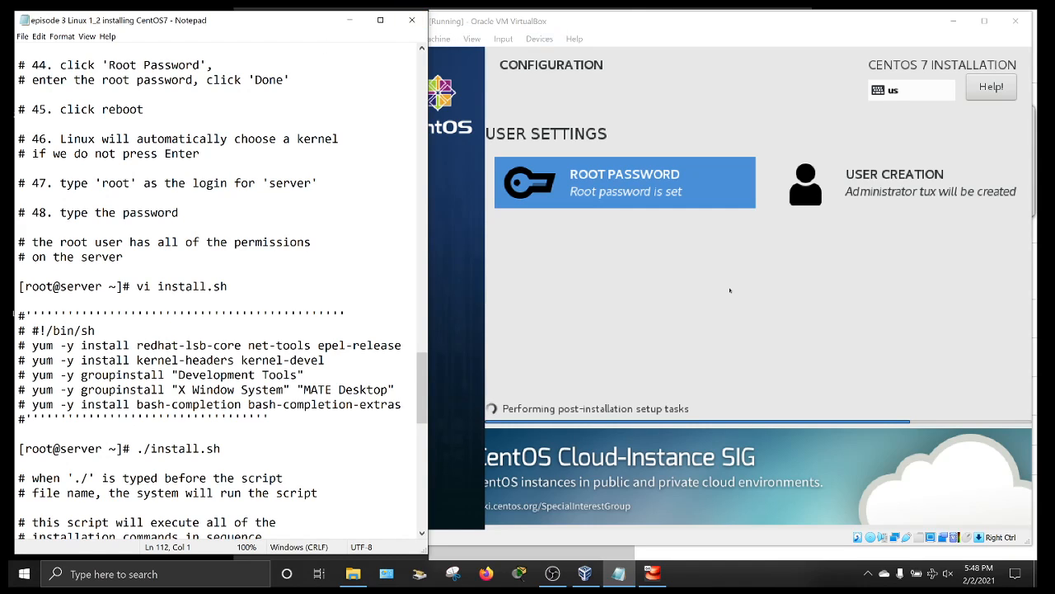
{"action": "scroll", "coordinate": [218, 297], "scroll_direction": "down", "scroll_amount": 1}
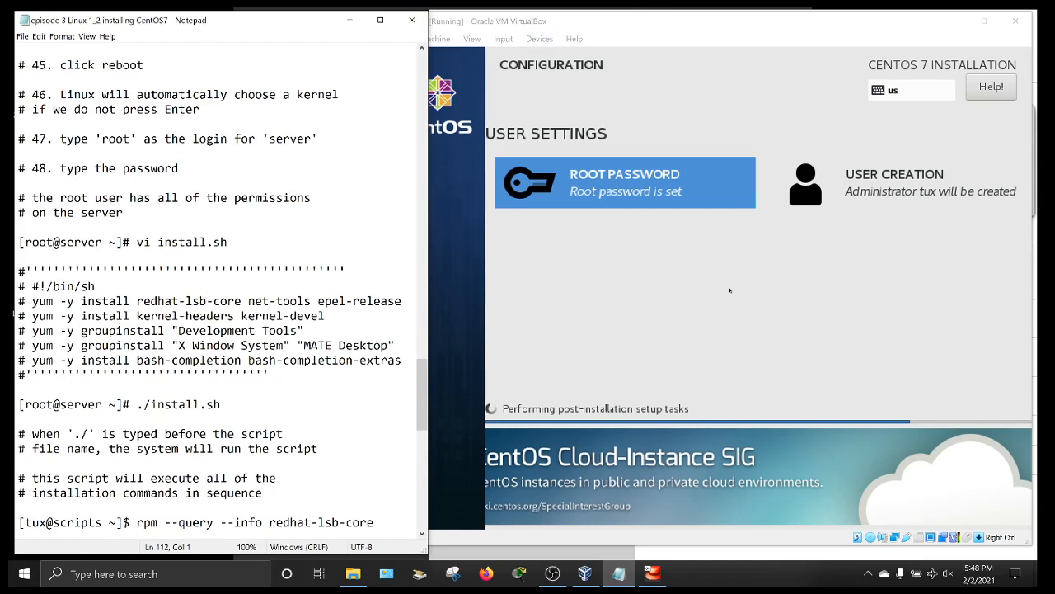
{"action": "left_click", "coordinate": [649, 24]}
{"action": "mouse_move", "coordinate": [712, 23]}
{"action": "left_mouse_down"}
{"action": "mouse_move", "coordinate": [587, 21]}
{"action": "mouse_move", "coordinate": [684, 40]}
{"action": "mouse_move", "coordinate": [663, 36]}
{"action": "mouse_move", "coordinate": [705, 32]}
{"action": "left_mouse_up"}
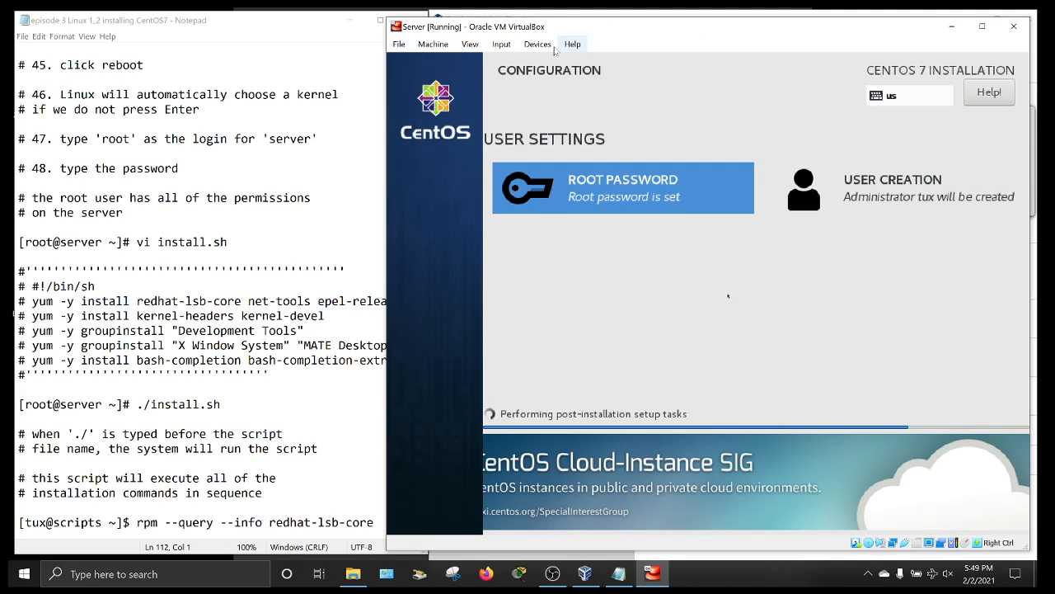
- Scroll the notes to the rpm query output and highlight rpm, yum and -y
{"action": "left_click", "coordinate": [618, 573]}
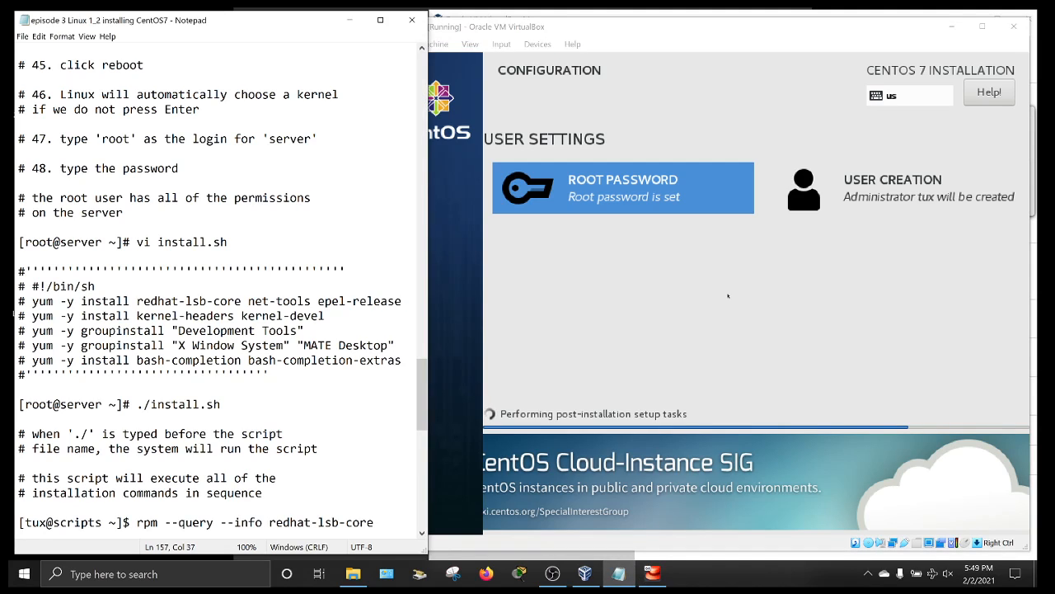
{"action": "scroll", "coordinate": [218, 289], "scroll_direction": "down", "scroll_amount": 3}
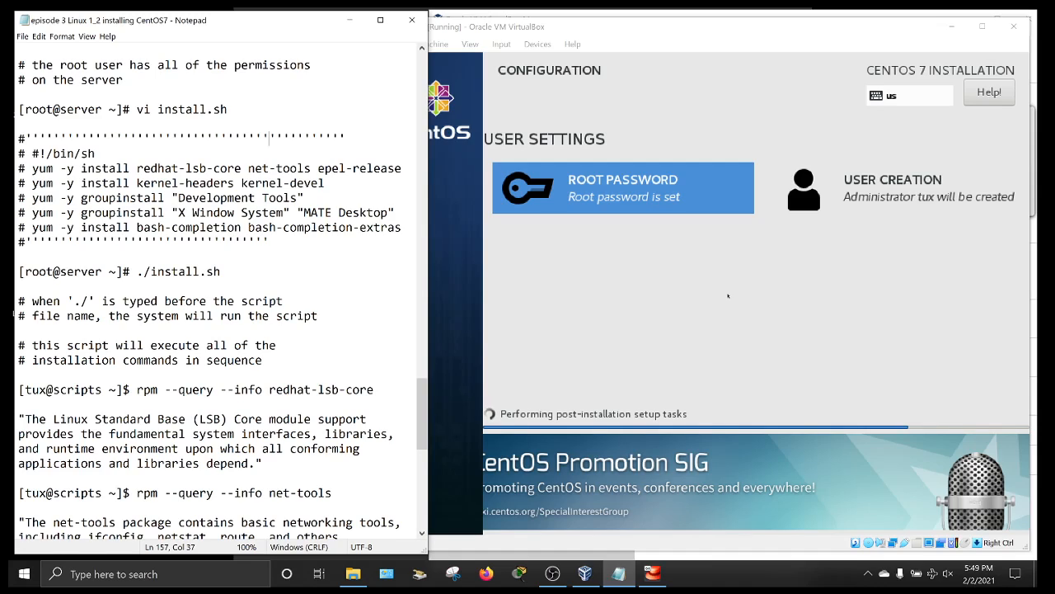
{"action": "left_click_drag", "start_coordinate": [136, 390], "coordinate": [158, 390]}
{"action": "left_click_drag", "start_coordinate": [31, 169], "coordinate": [52, 169]}
{"action": "left_click_drag", "start_coordinate": [60, 168], "coordinate": [74, 168]}
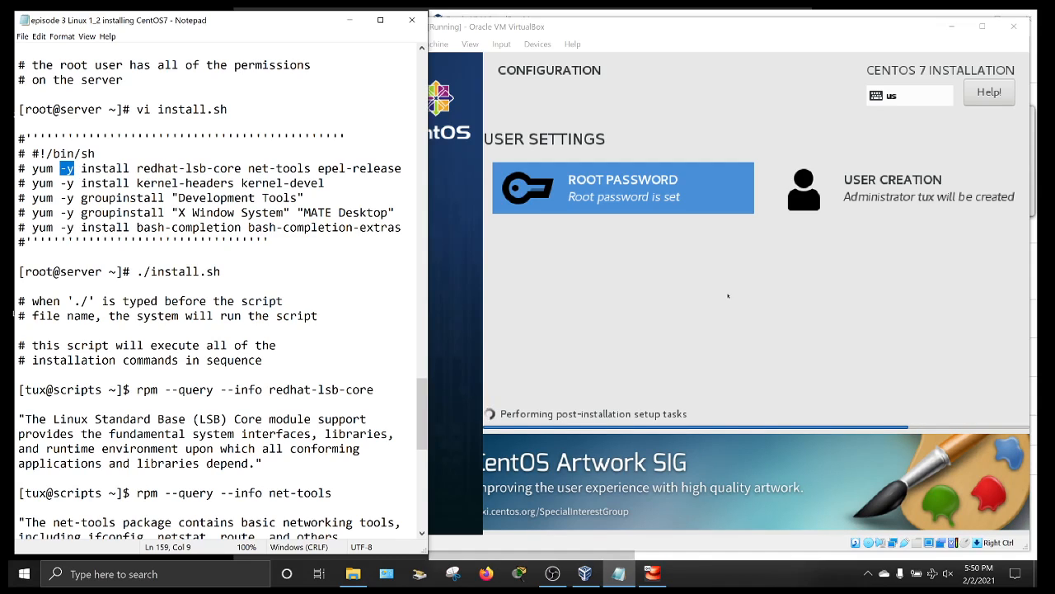
- Scroll to the yum group lines and highlight Development, kernel-headers and kernel-devel
{"action": "scroll", "coordinate": [219, 288], "scroll_direction": "down", "scroll_amount": 2}
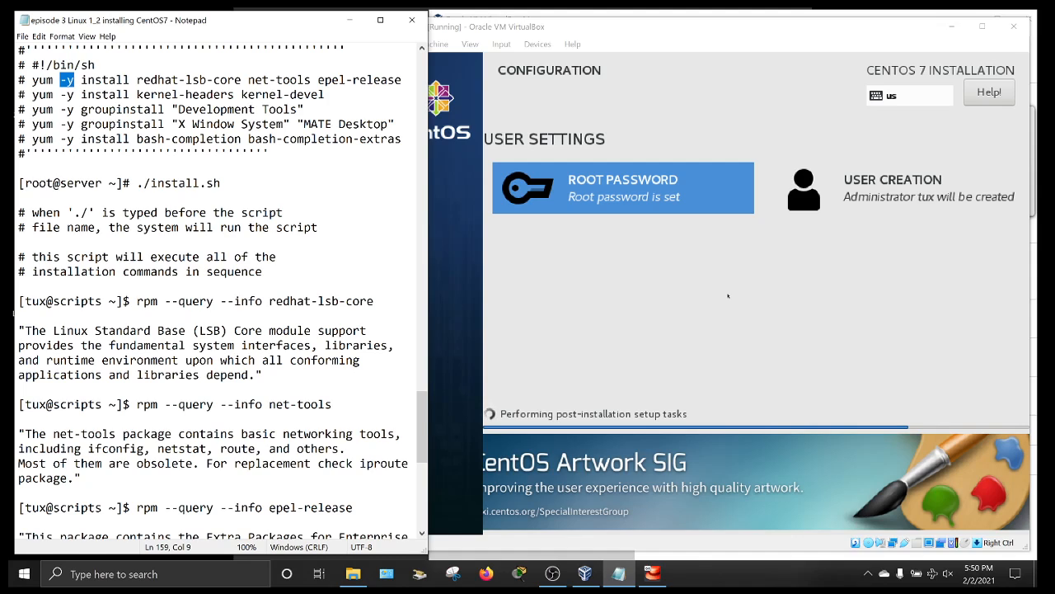
{"action": "scroll", "coordinate": [219, 292], "scroll_direction": "down", "scroll_amount": 5}
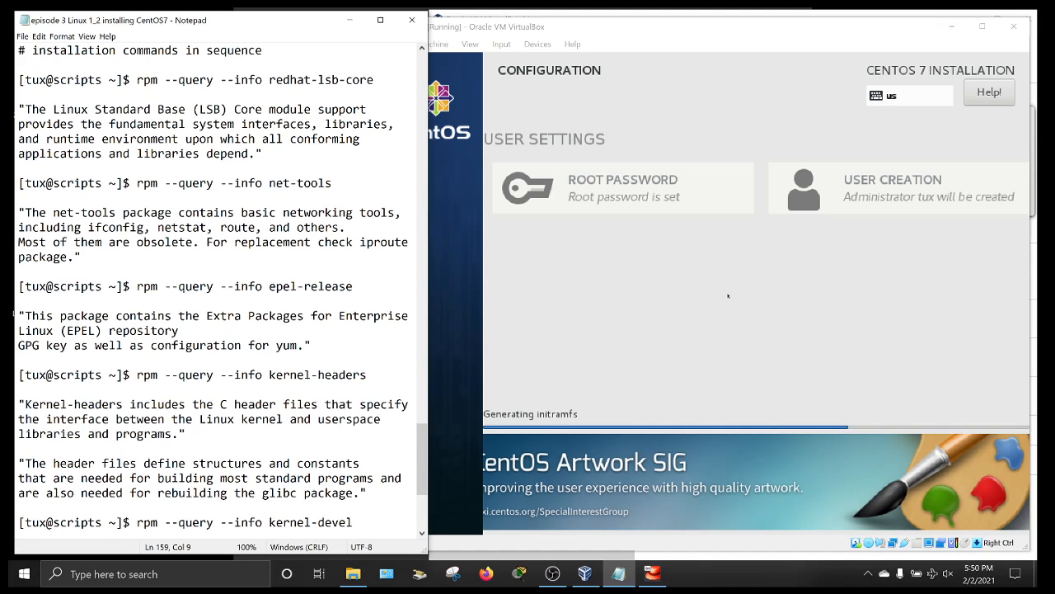
{"action": "scroll", "coordinate": [219, 289], "scroll_direction": "down", "scroll_amount": 5}
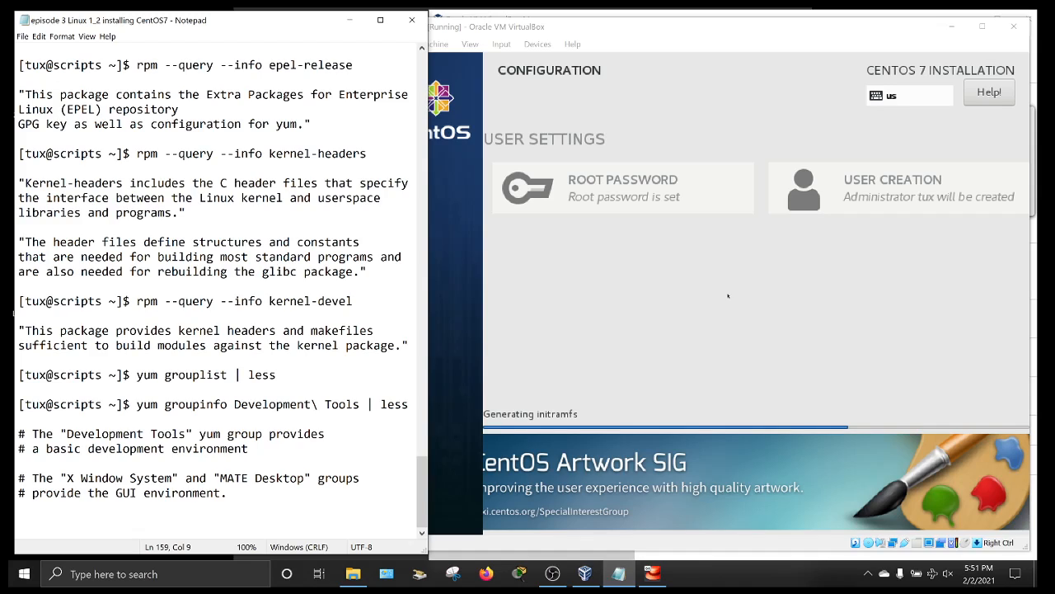
{"action": "left_click_drag", "start_coordinate": [235, 404], "coordinate": [303, 404]}
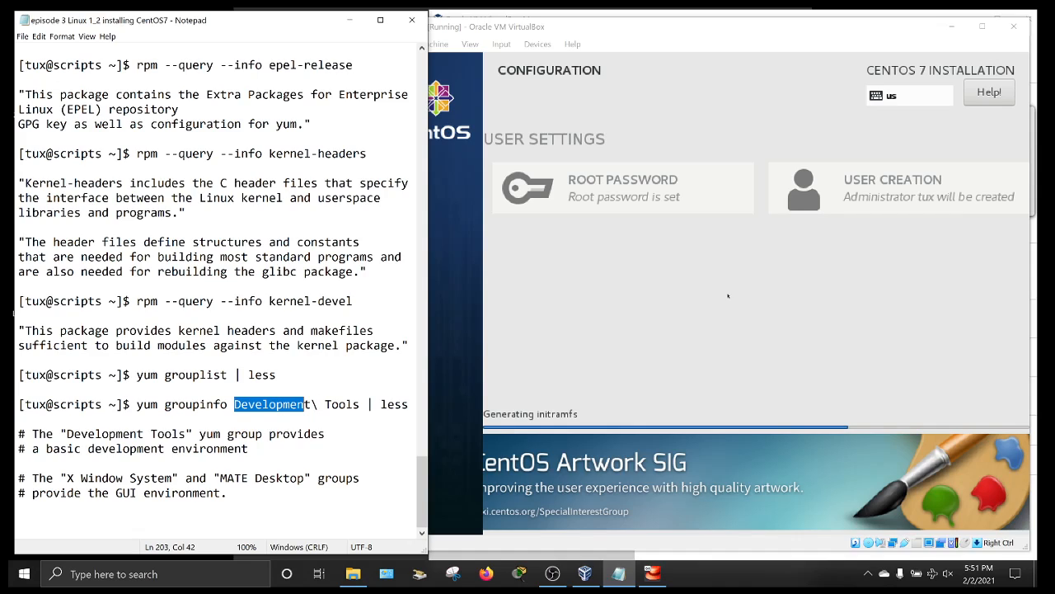
{"action": "left_click_drag", "start_coordinate": [270, 153], "coordinate": [368, 163]}
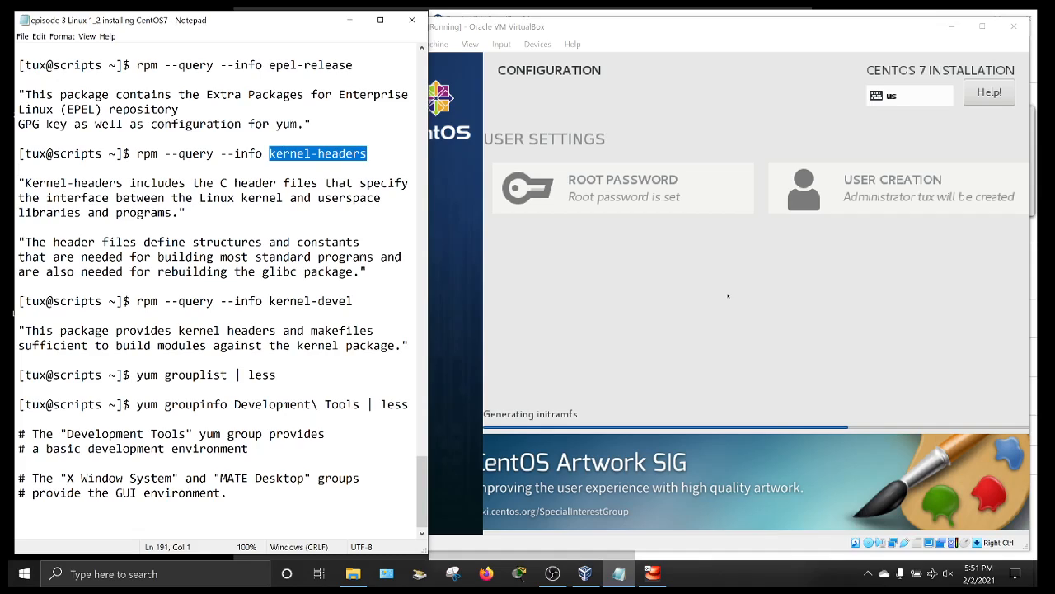
{"action": "left_click_drag", "start_coordinate": [270, 301], "coordinate": [352, 301]}
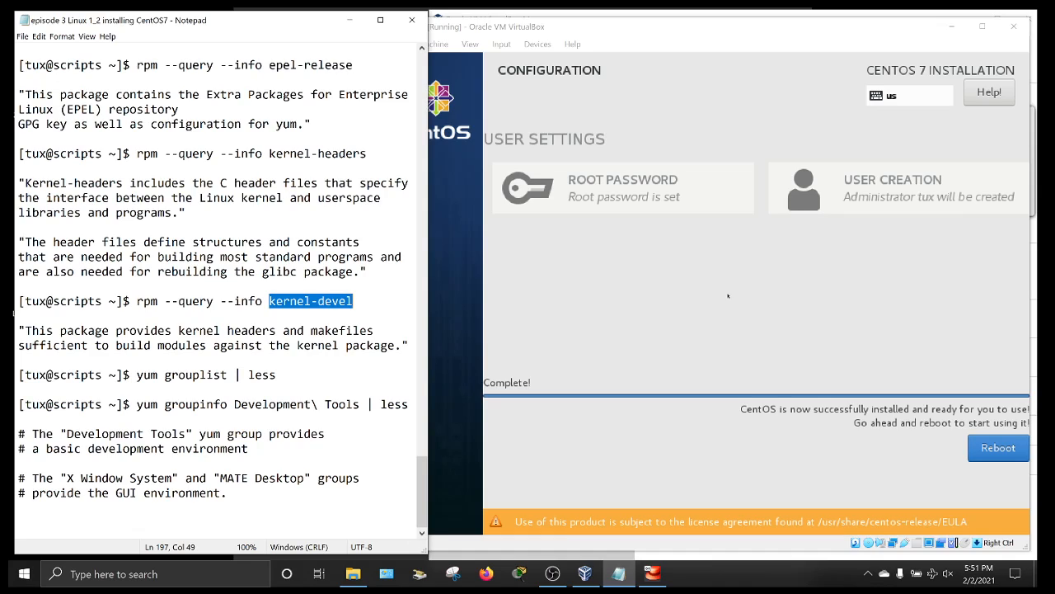
- Highlight X Window System and MATE Desktop, scroll back up, and move the VM window forward
{"action": "left_click_drag", "start_coordinate": [60, 478], "coordinate": [318, 478]}
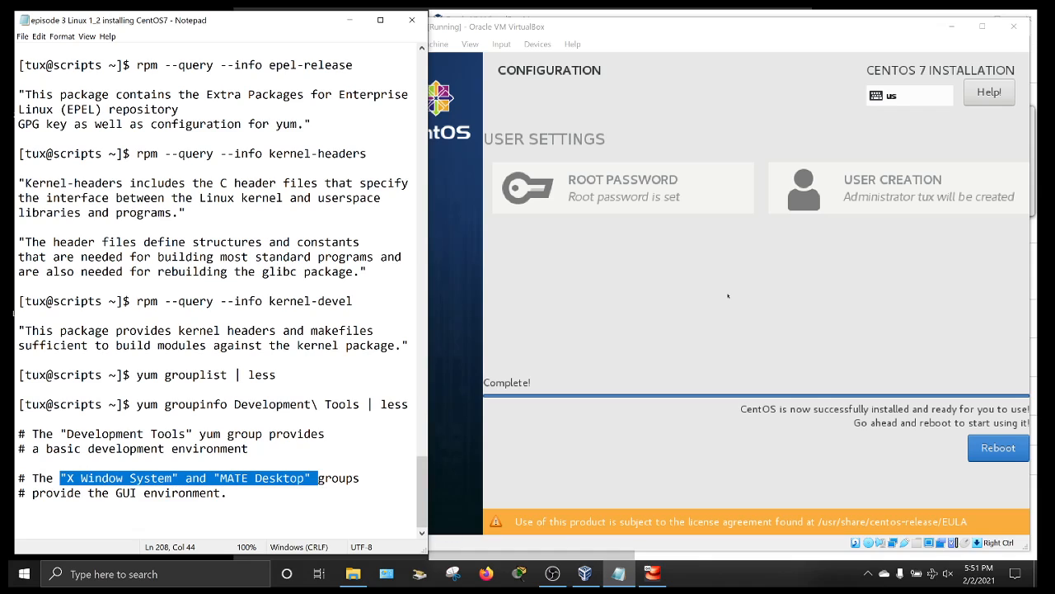
{"action": "scroll", "coordinate": [219, 289], "scroll_direction": "up", "scroll_amount": 8}
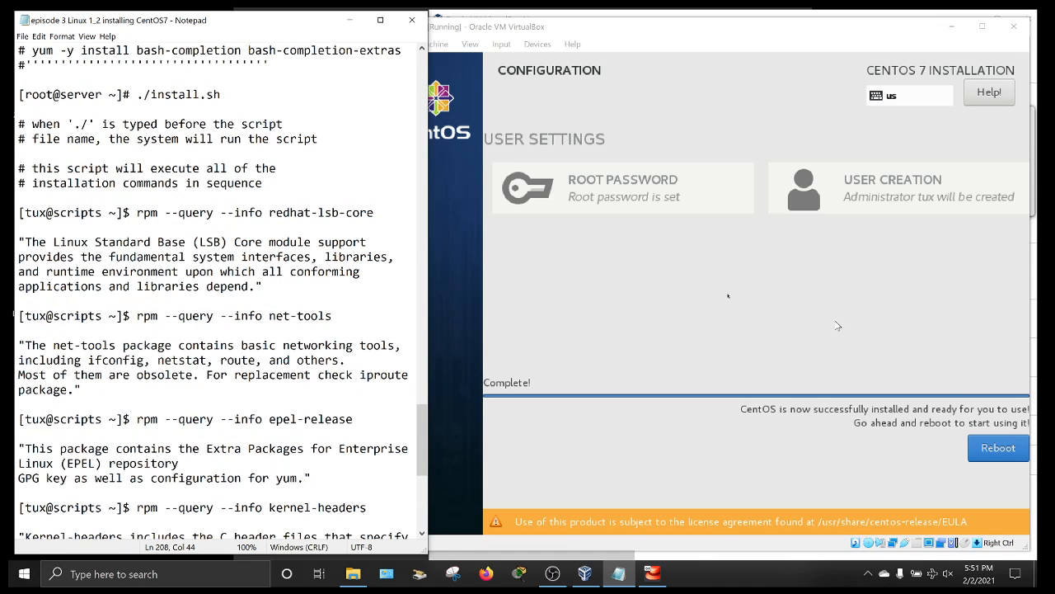
{"action": "left_click_drag", "start_coordinate": [778, 16], "coordinate": [702, 14]}
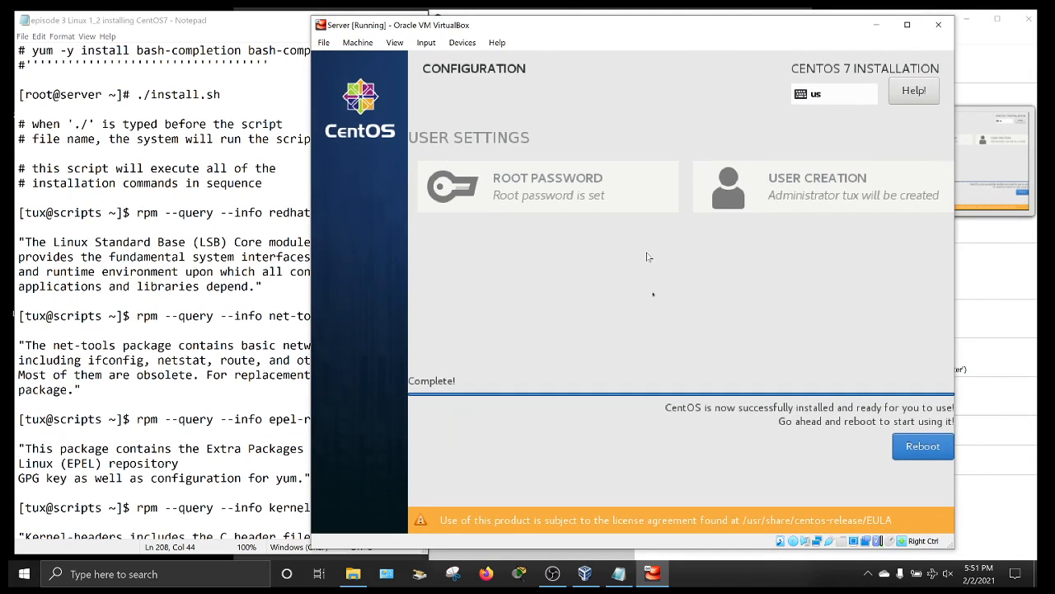
- Reboot the server, boot the default GRUB entry, and enter root at the login prompt
{"action": "left_click", "coordinate": [924, 442]}
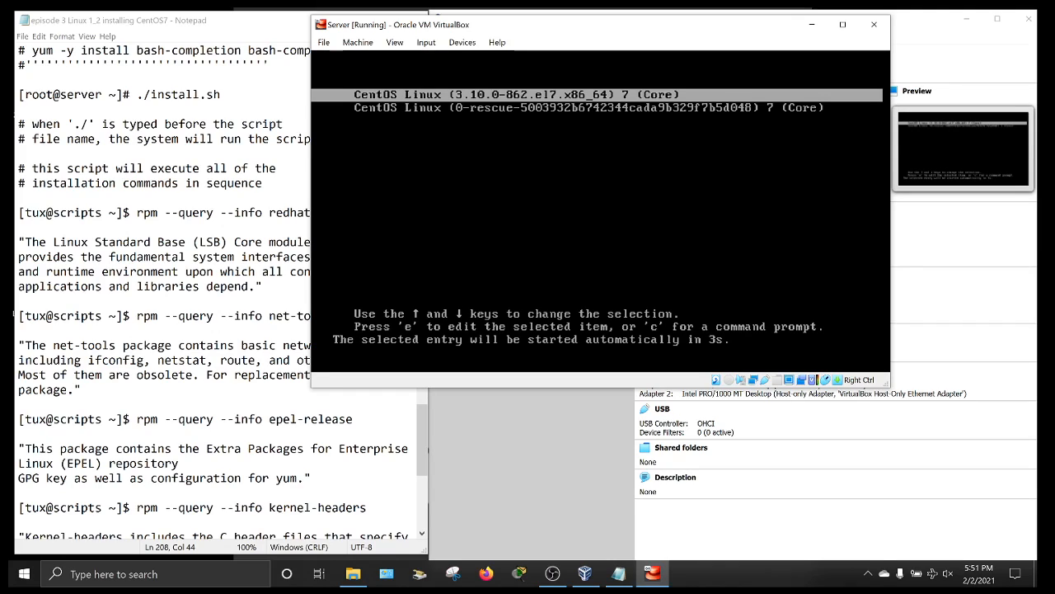
{"action": "key", "text": "Return"}
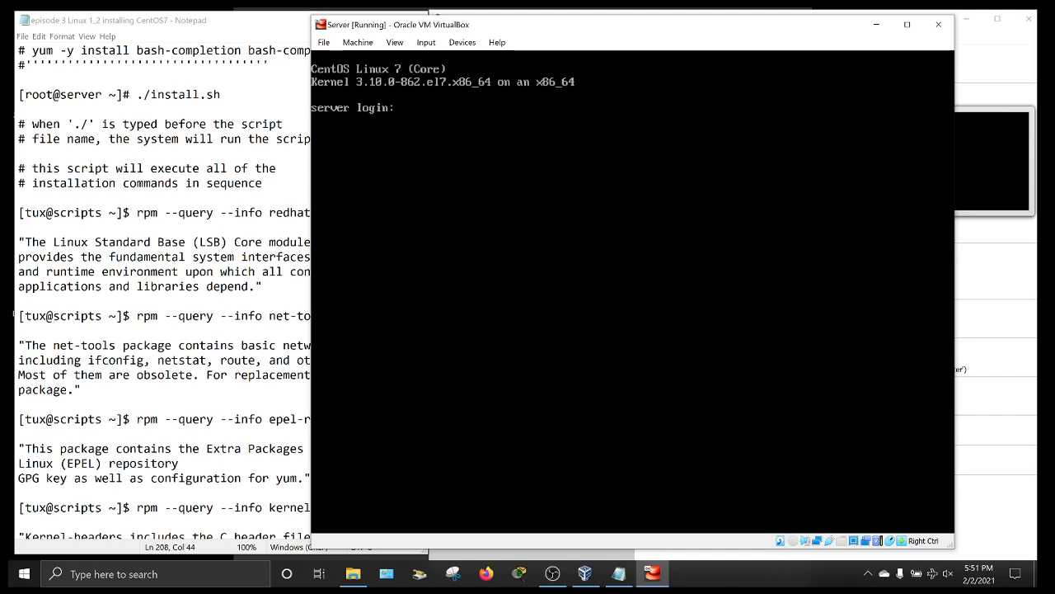
{"action": "type", "text": "root"}
- Retry the root login after the failed first attempt, clear the console, and release the mouse
{"action": "key", "text": "Return"}
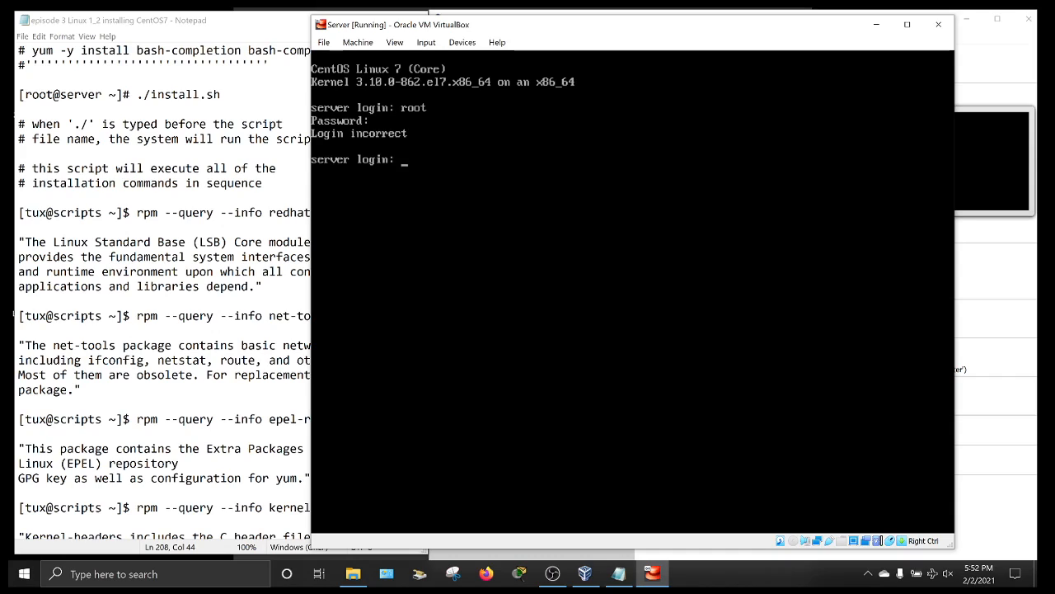
{"action": "type", "text": "root"}
{"action": "key", "text": "Return"}
{"action": "key", "text": "Return"}
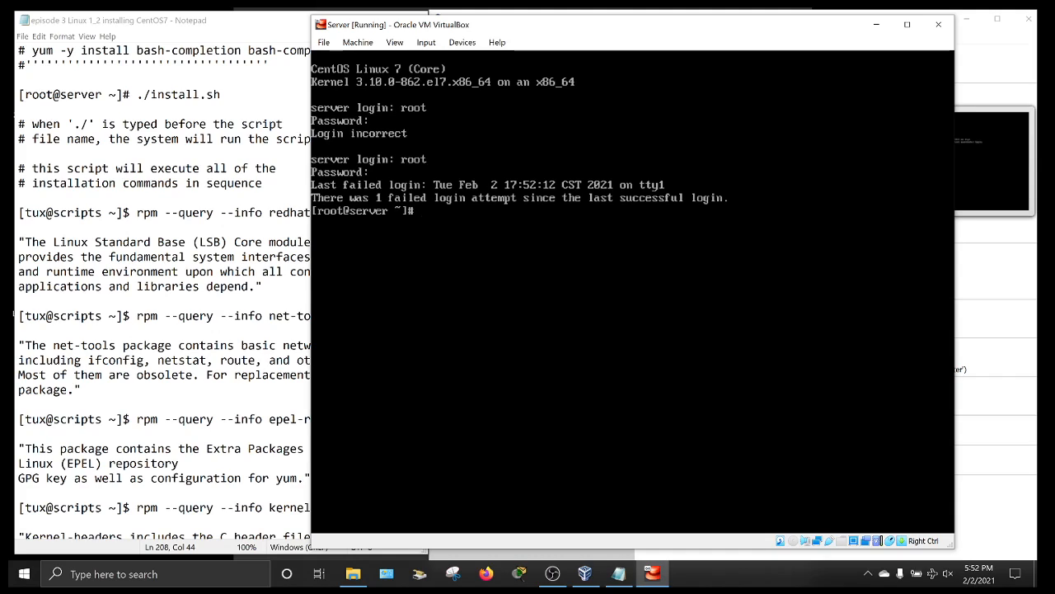
{"action": "key", "text": "ctrl+l"}
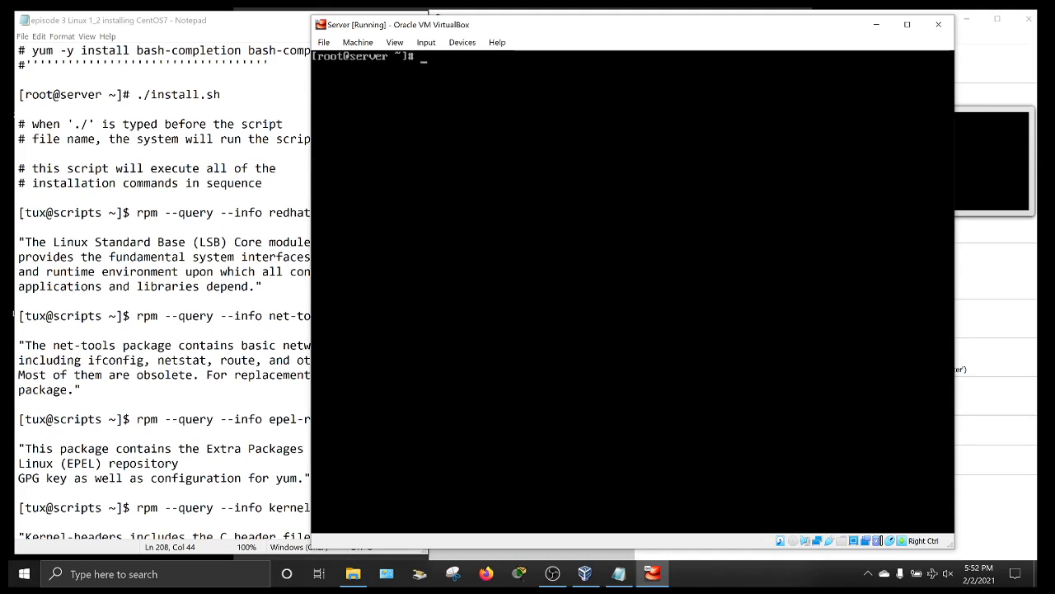
{"action": "key", "text": "Control_R"}
- Focus the server console and run vi install.sh to create the empty script file
{"action": "left_click", "coordinate": [123, 316]}
{"action": "scroll", "coordinate": [123, 316], "scroll_direction": "up", "scroll_amount": 4}
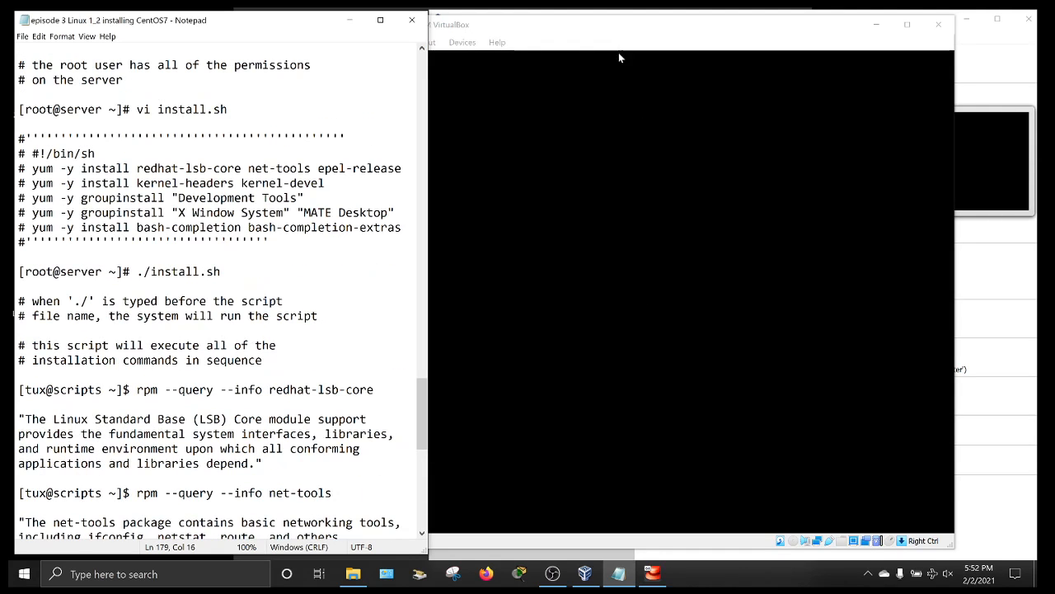
{"action": "left_click", "coordinate": [625, 68]}
{"action": "left_click", "coordinate": [682, 156]}
{"action": "type", "text": "vi insta"}
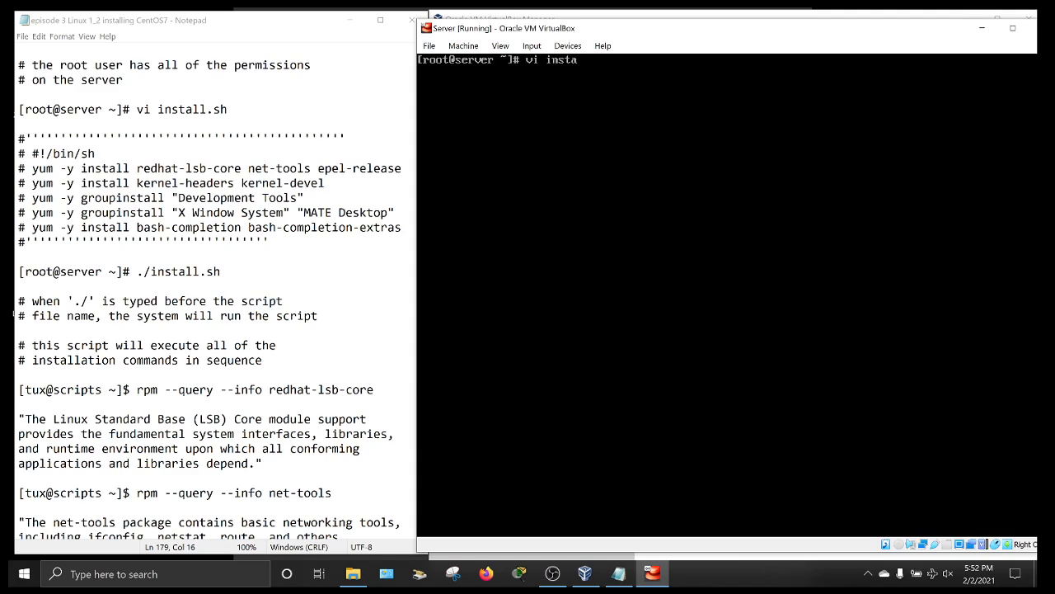
{"action": "type", "text": "ll.sh"}
{"action": "key", "text": "Return"}
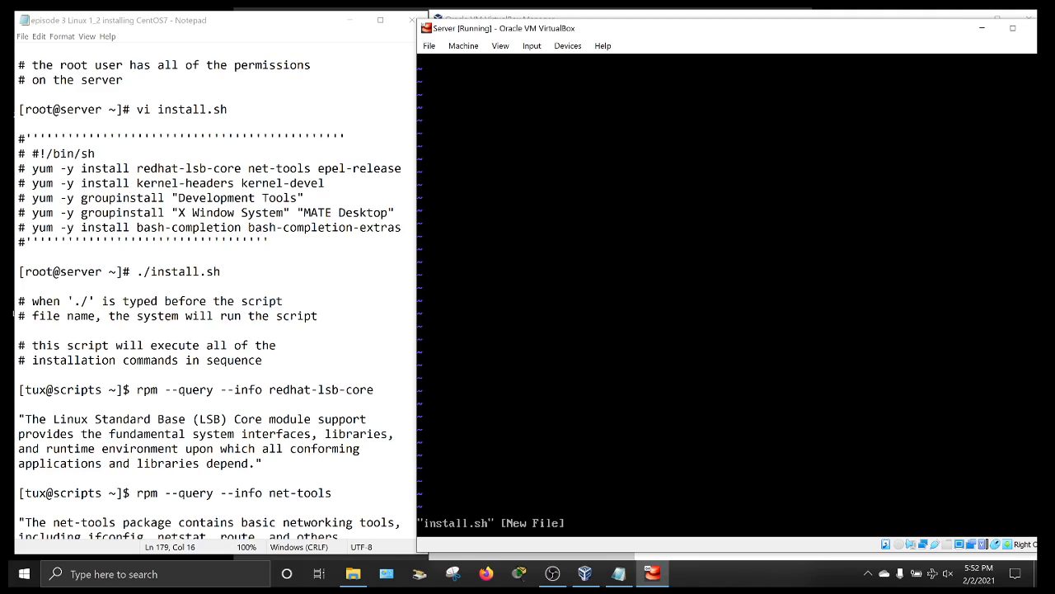
- Type #!/bin/sh, then yum -y install lines for redhat-lsb-core net-tools epel-release and kernel-headers kernel-devel, then start a groupinstall line
{"action": "key", "text": "i"}
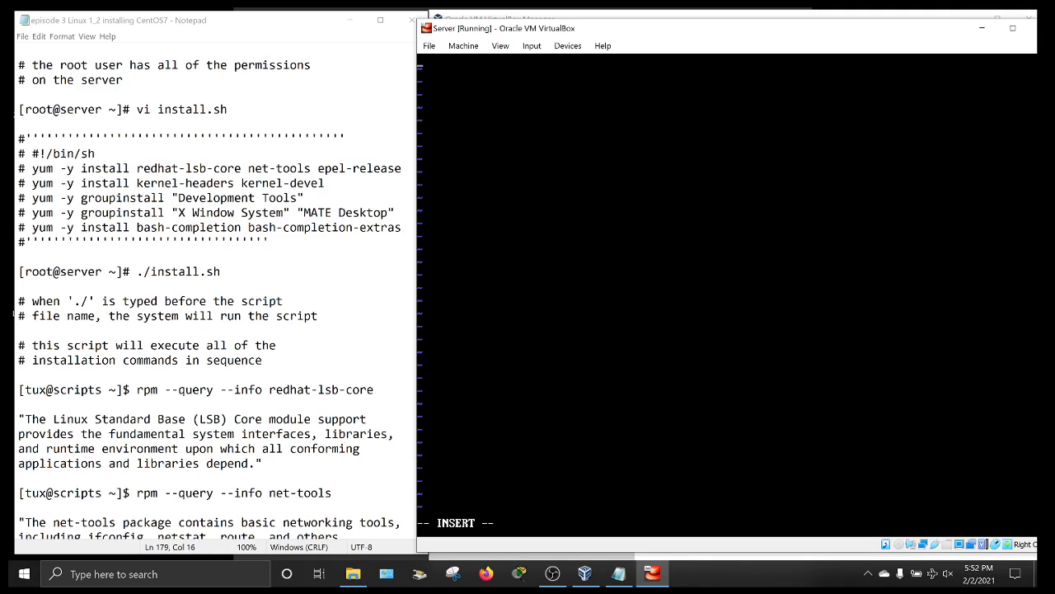
{"action": "type", "text": "#"}
{"action": "type", "text": "!"}
{"action": "type", "text": "/bin"}
{"action": "type", "text": "/sh"}
{"action": "type", "text": "yum"}
{"action": "type", "text": " -y"}
{"action": "type", "text": " install "}
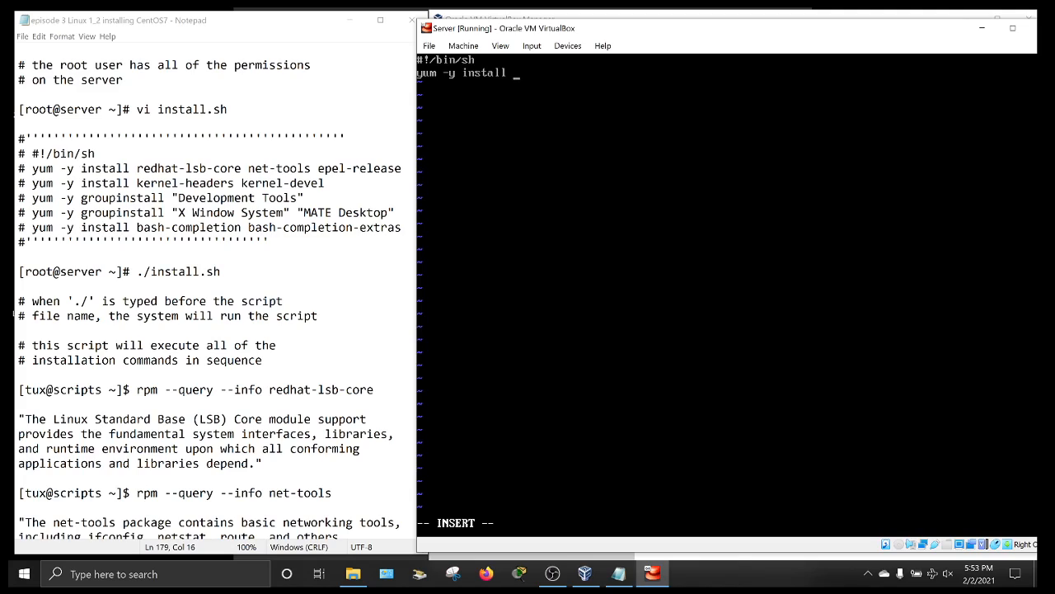
{"action": "type", "text": "redhat-lsb-core net-to"}
{"action": "type", "text": "ls e"}
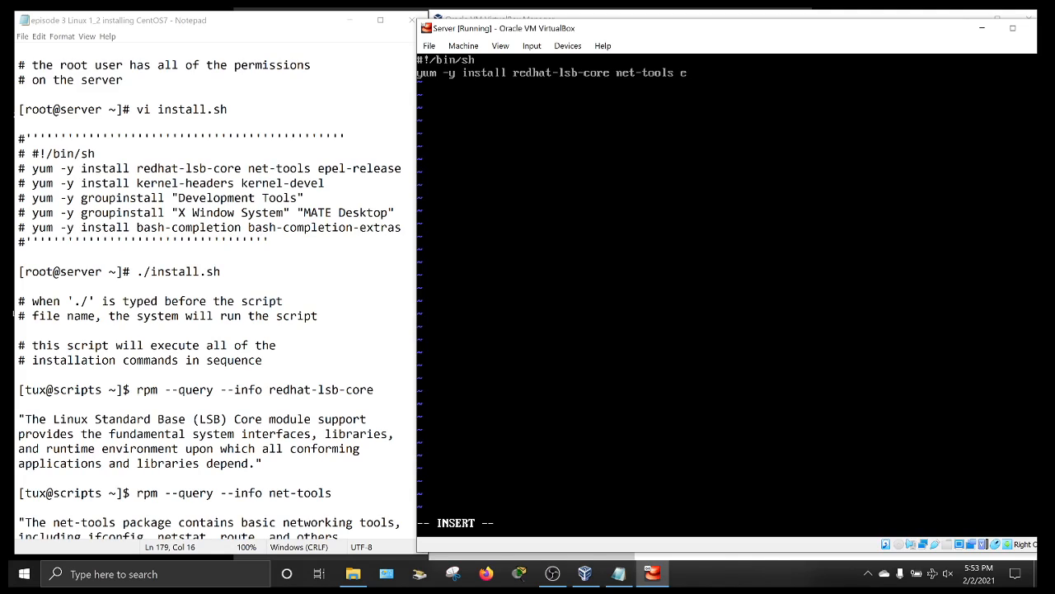
{"action": "type", "text": "pel-relase"}
{"action": "type", "text": "e"}
{"action": "key", "text": "Right"}
{"action": "key", "text": "Right"}
{"action": "key", "text": "Right"}
{"action": "key", "text": "Return"}
{"action": "type", "text": "yum -y install kernel-headers"}
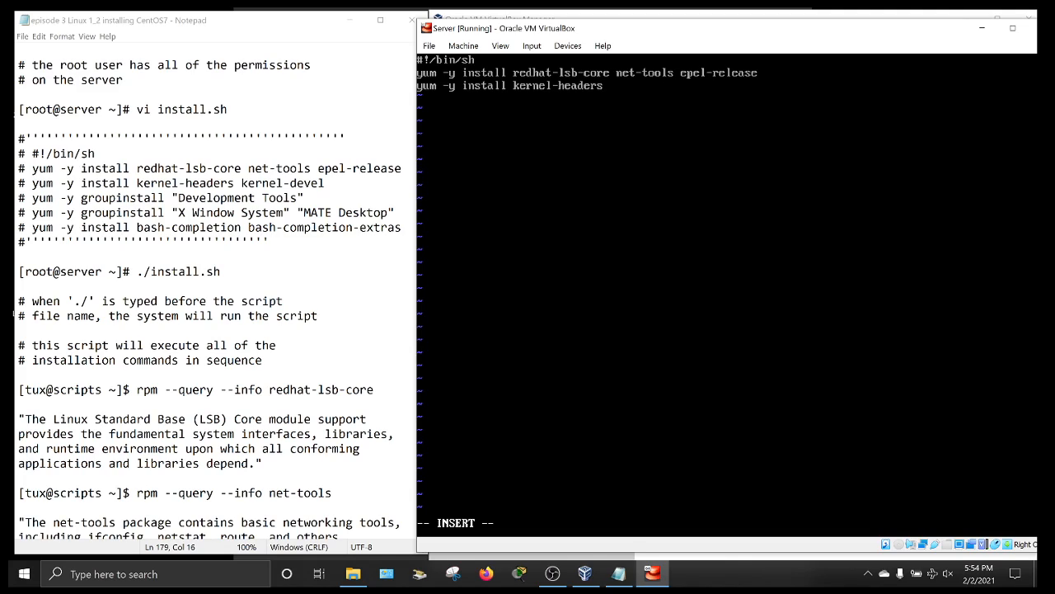
{"action": "type", "text": " kernel"}
{"action": "type", "text": "-devel "}
{"action": "type", "text": "yum"}
{"action": "type", "text": " -y"}
{"action": "type", "text": " gr"}
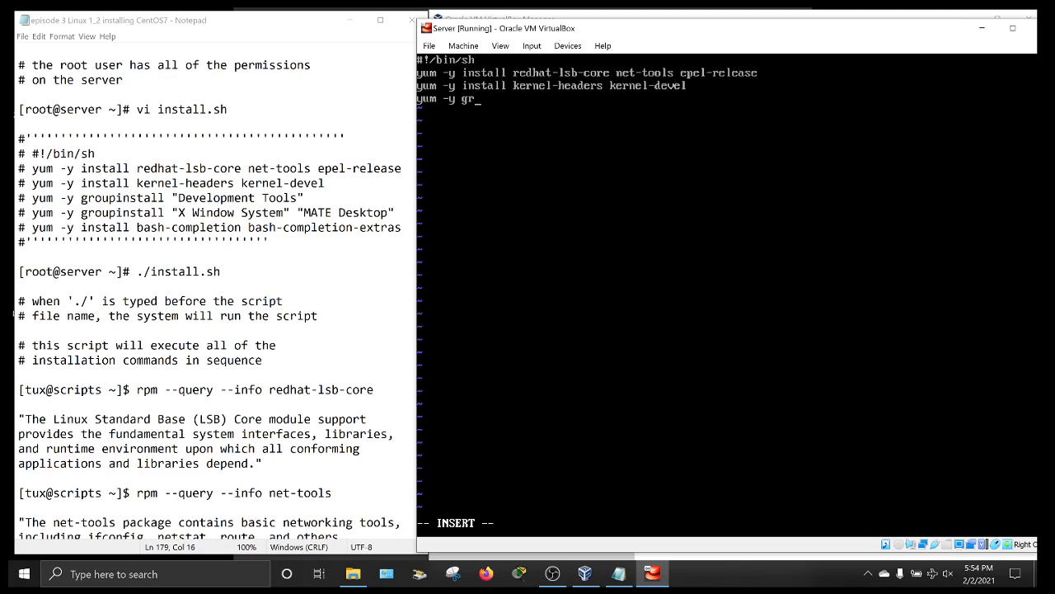
{"action": "type", "text": "oupinstall"}
- Duplicate the yum -y groupinstall line in vi with yy and p
{"action": "key", "text": "Escape"}
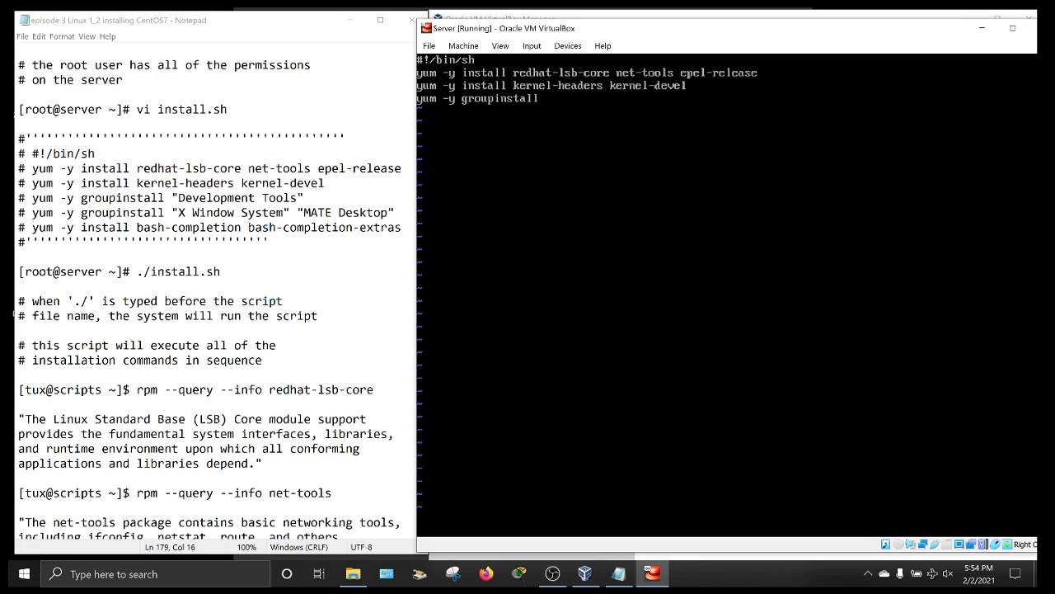
{"action": "key", "text": "y"}
{"action": "key", "text": "y"}
{"action": "key", "text": "p"}
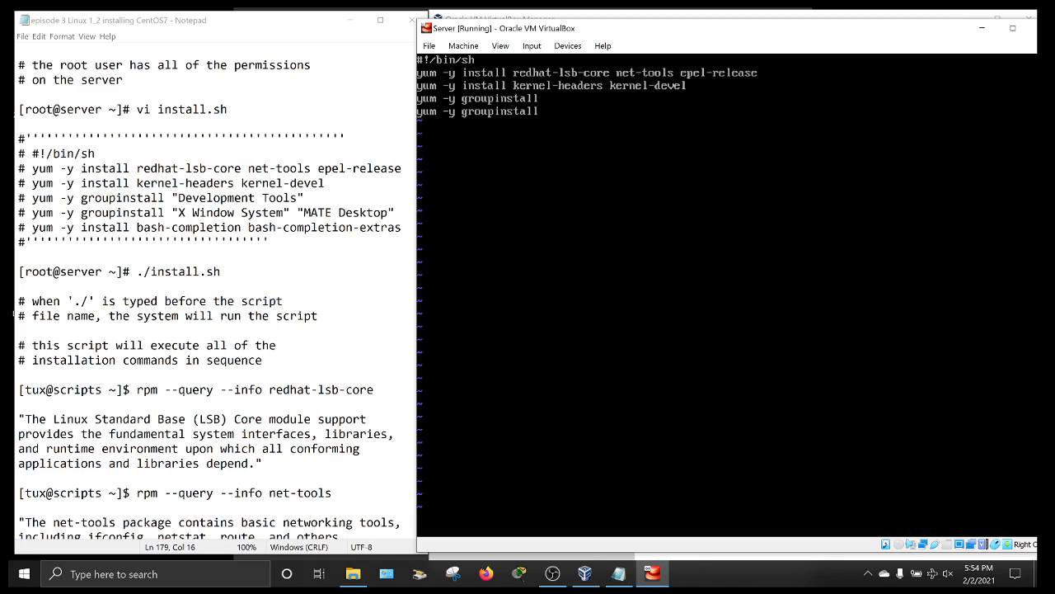
- Fill in the "Development Tools" and "X Window System" "MATE Desktop" groups, then add the bash-completion bash-completion-extras install line
{"action": "key", "text": "i"}
{"action": "type", "text": "Development Tools"}
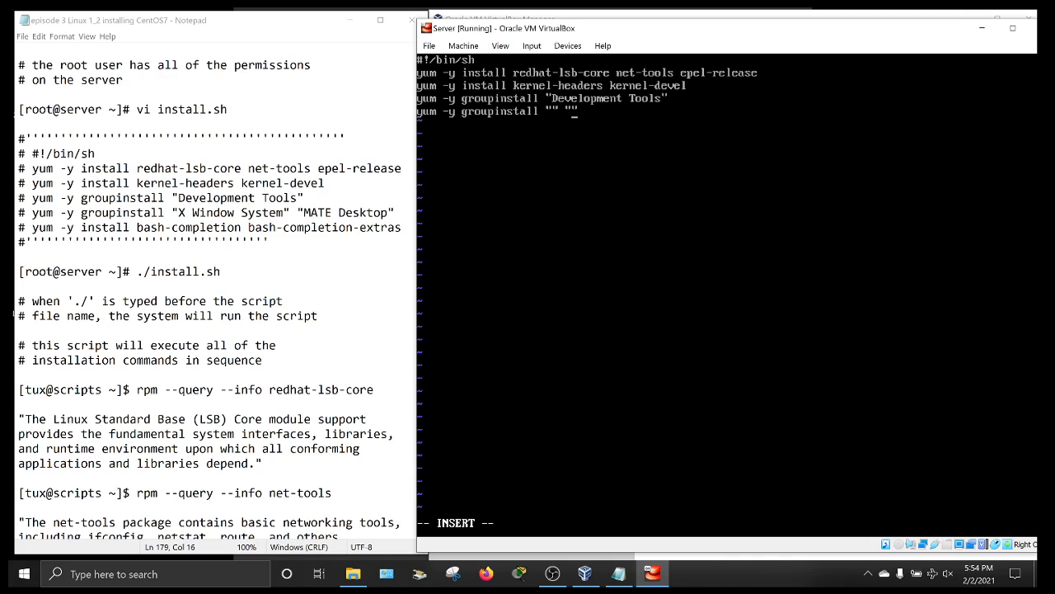
{"action": "type", "text": "X Window System\" \""}
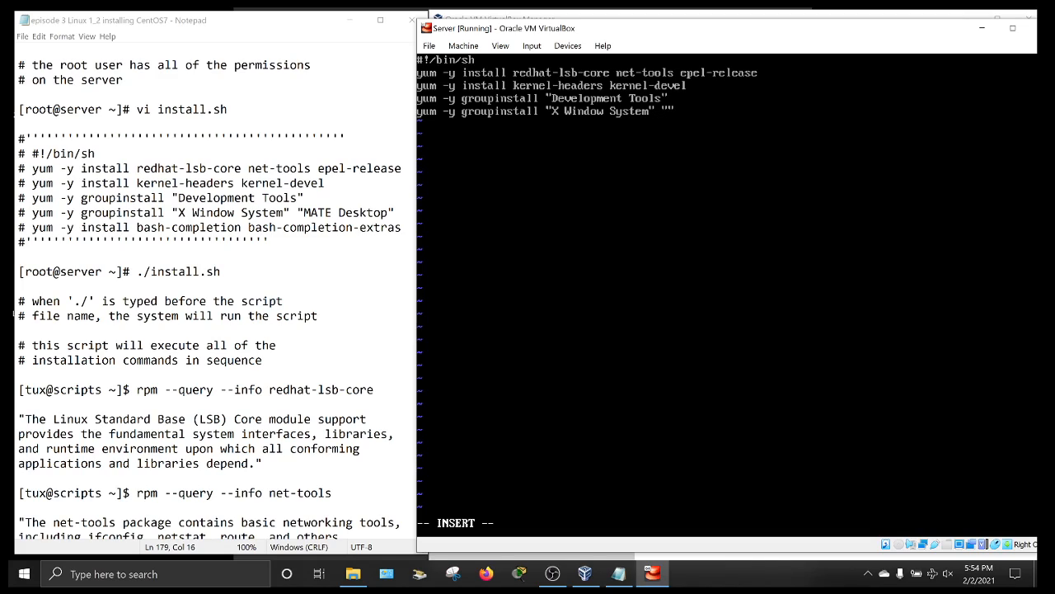
{"action": "type", "text": "MATE Desktop"}
{"action": "key", "text": "Right"}
{"action": "type", "text": "yum -y i"}
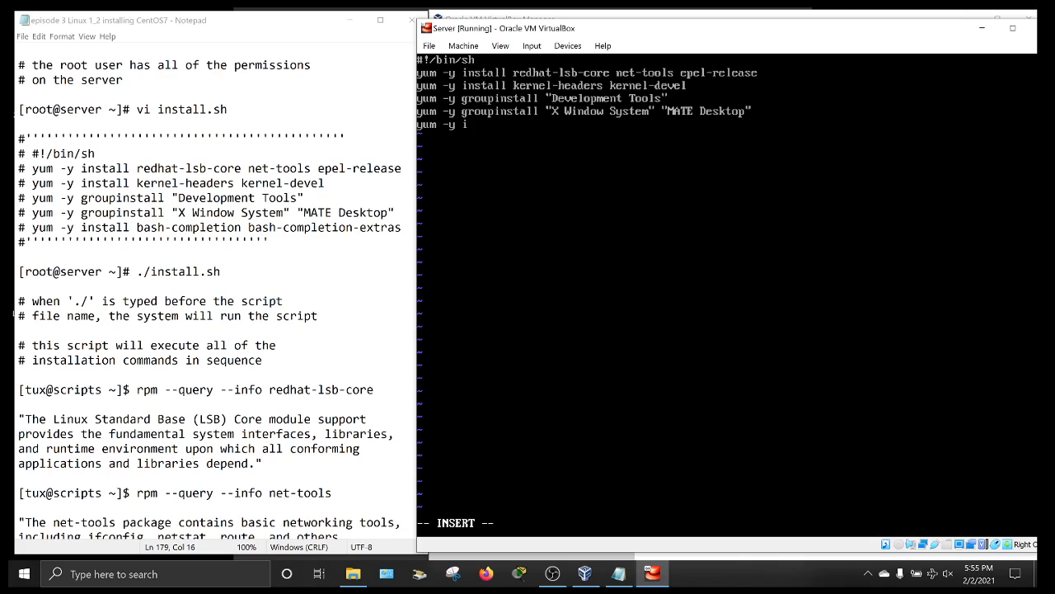
{"action": "type", "text": "nstall bash-comple"}
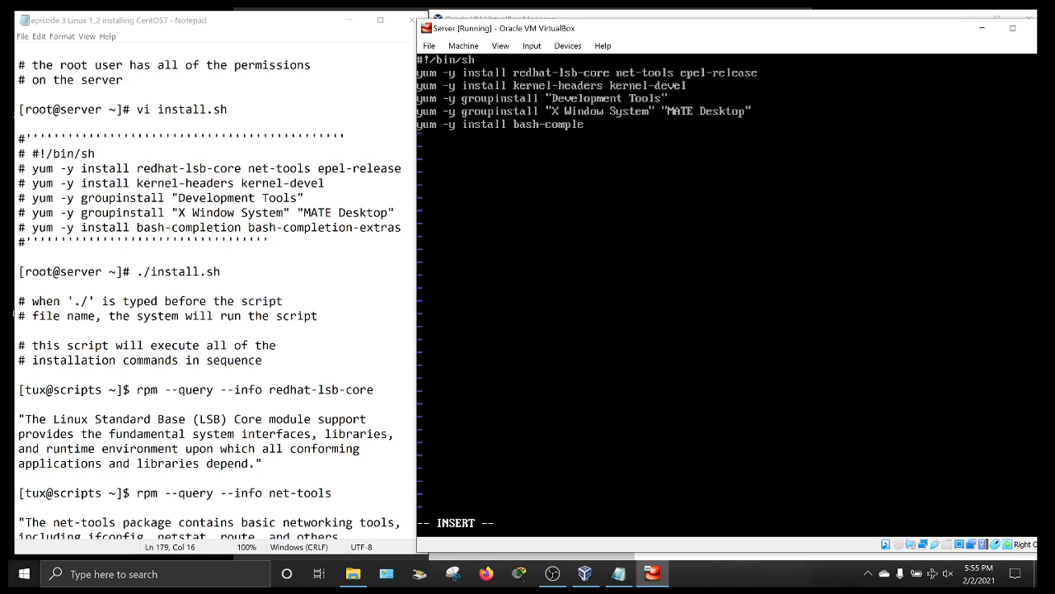
{"action": "type", "text": "tion bash-completion-extras"}
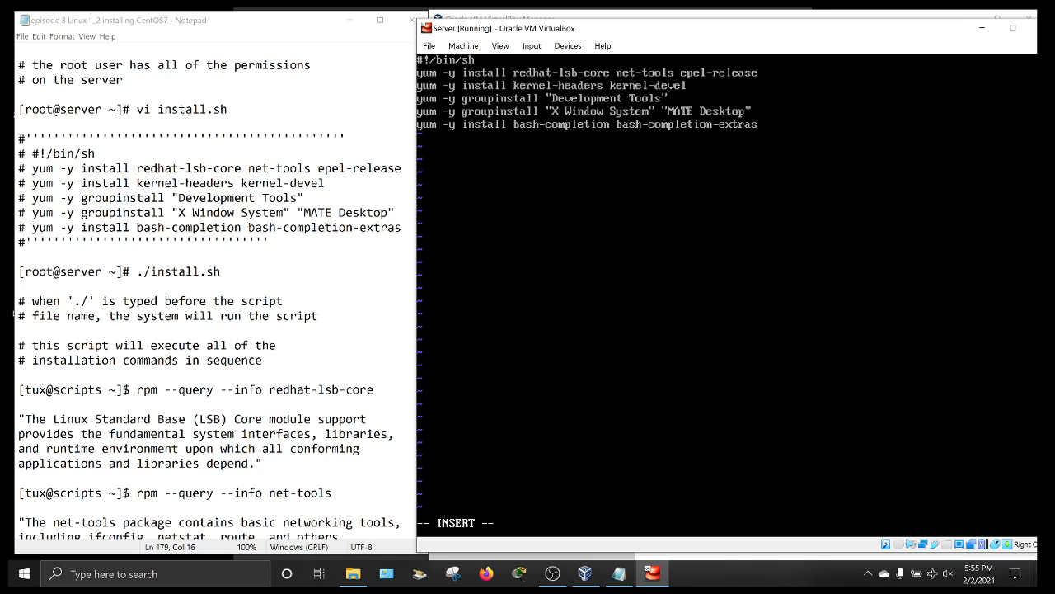
- Save install.sh and exit vi with :wq
{"action": "key", "text": "Escape"}
{"action": "type", "text": ":wq"}
{"action": "key", "text": "Return"}
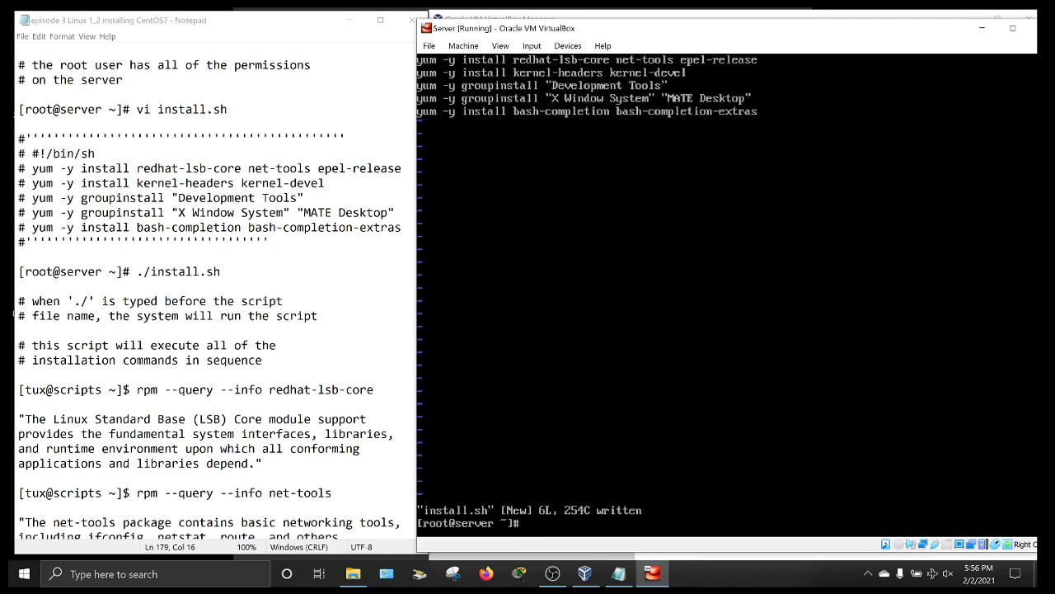
{"action": "key", "text": "Return"}
{"action": "key", "text": "Return"}
{"action": "key", "text": "Return"}
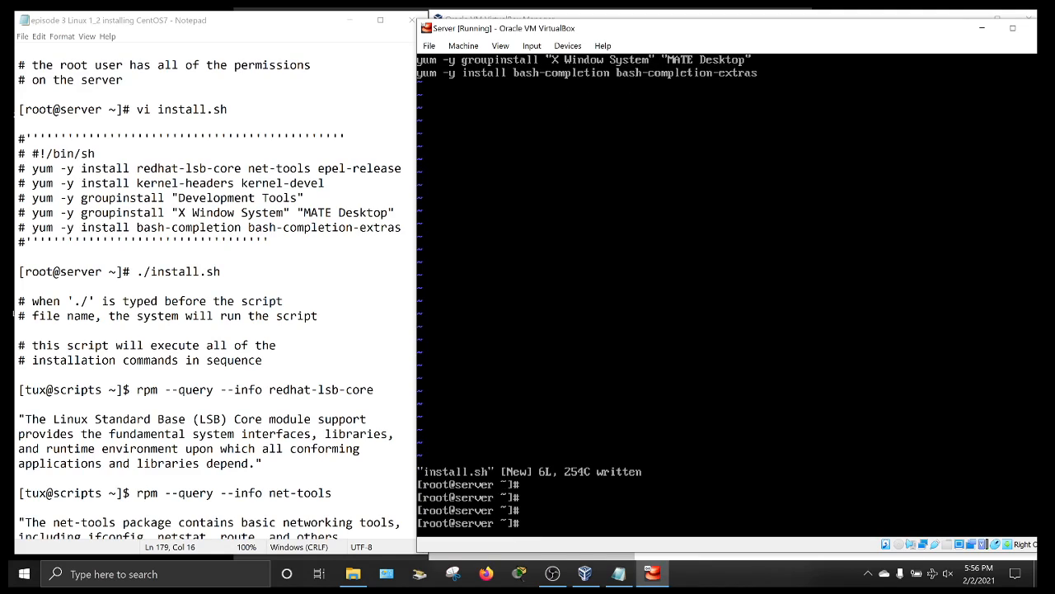
- Reopen install.sh in vi twice to check its contents, quitting each time with :q
{"action": "type", "text": "vi install.sh"}
{"action": "key", "text": "BackSpace"}
{"action": "key", "text": "BackSpace"}
{"action": "key", "text": "BackSpace"}
{"action": "key", "text": "BackSpace"}
{"action": "key", "text": "BackSpace"}
{"action": "key", "text": "BackSpace"}
{"action": "key", "text": "BackSpace"}
{"action": "key", "text": "BackSpace"}
{"action": "key", "text": "BackSpace"}
{"action": "key", "text": "BackSpace"}
{"action": "key", "text": "BackSpace"}
{"action": "key", "text": "BackSpace"}
{"action": "key", "text": "BackSpace"}
{"action": "type", "text": "vi install.sh"}
{"action": "key", "text": "Return"}
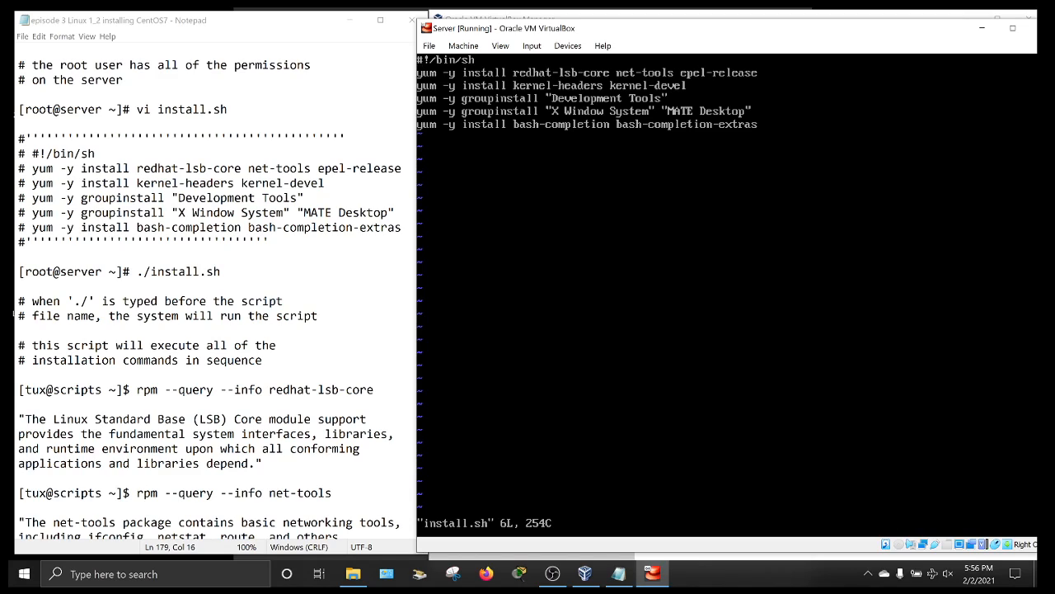
{"action": "type", "text": ":q"}
{"action": "key", "text": "Return"}
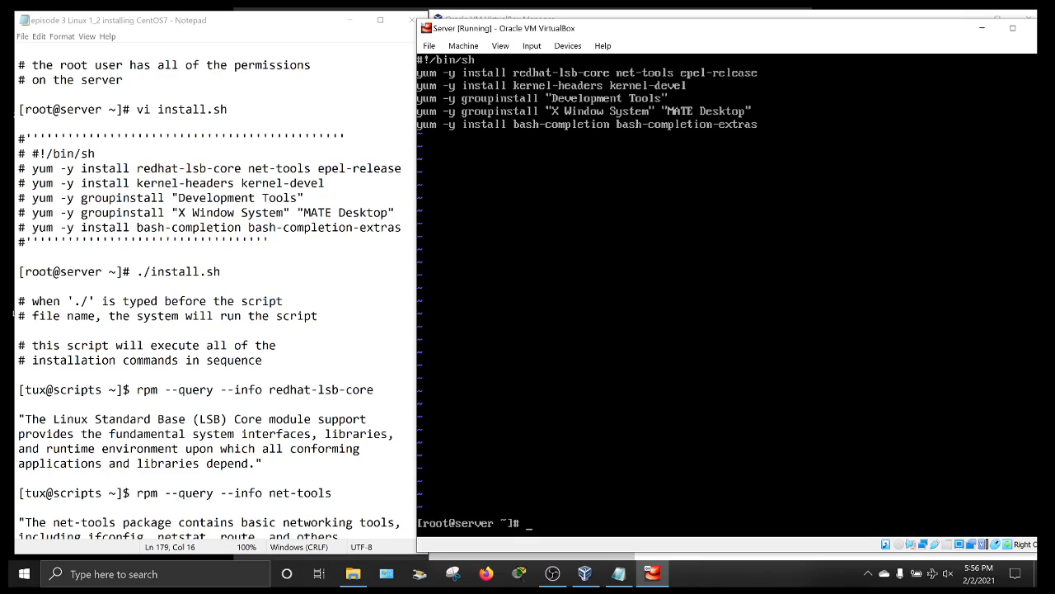
{"action": "type", "text": "vi install.sh"}
{"action": "key", "text": "Return"}
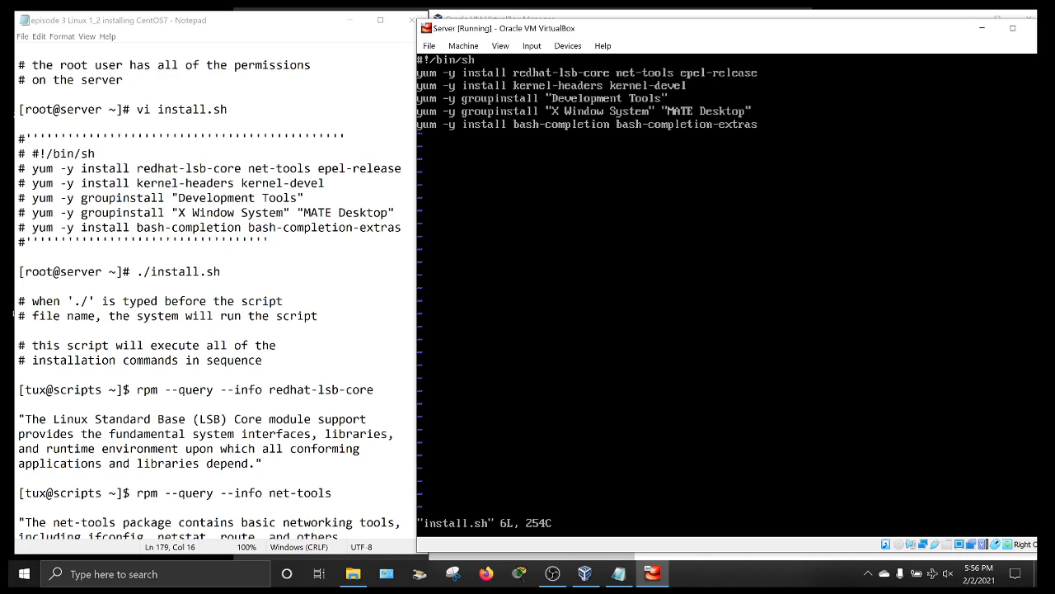
{"action": "type", "text": ":q"}
{"action": "key", "text": "Return"}
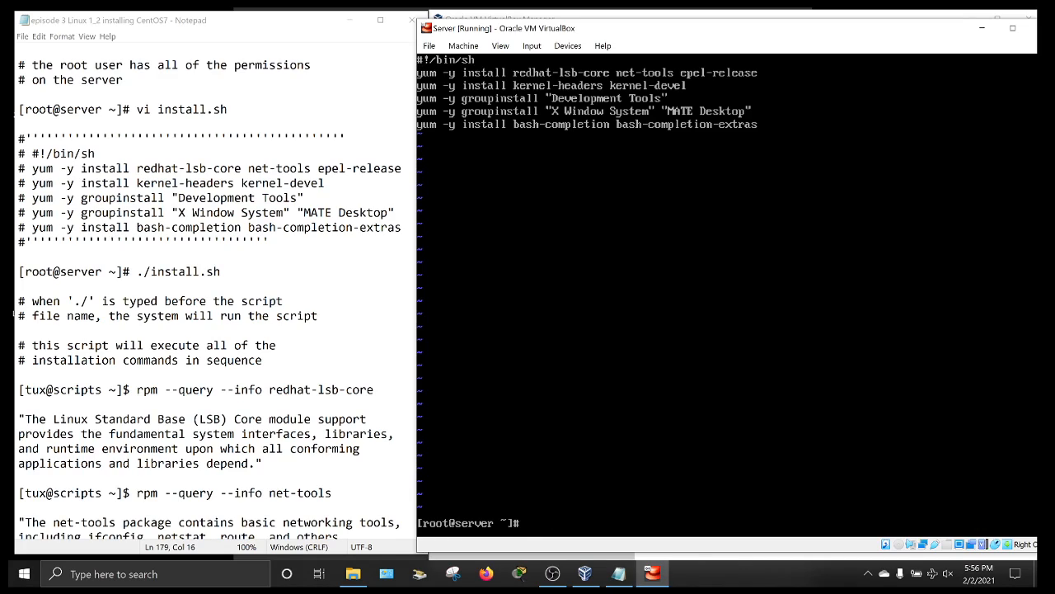
- Clear the root terminal screen
{"action": "type", "text": "clear"}
{"action": "key", "text": "Return"}
{"action": "key", "text": "Return"}
{"action": "key", "text": "Return"}
{"action": "key", "text": "Return"}
{"action": "key", "text": "Return"}
{"action": "key", "text": "Return"}
{"action": "key", "text": "Return"}
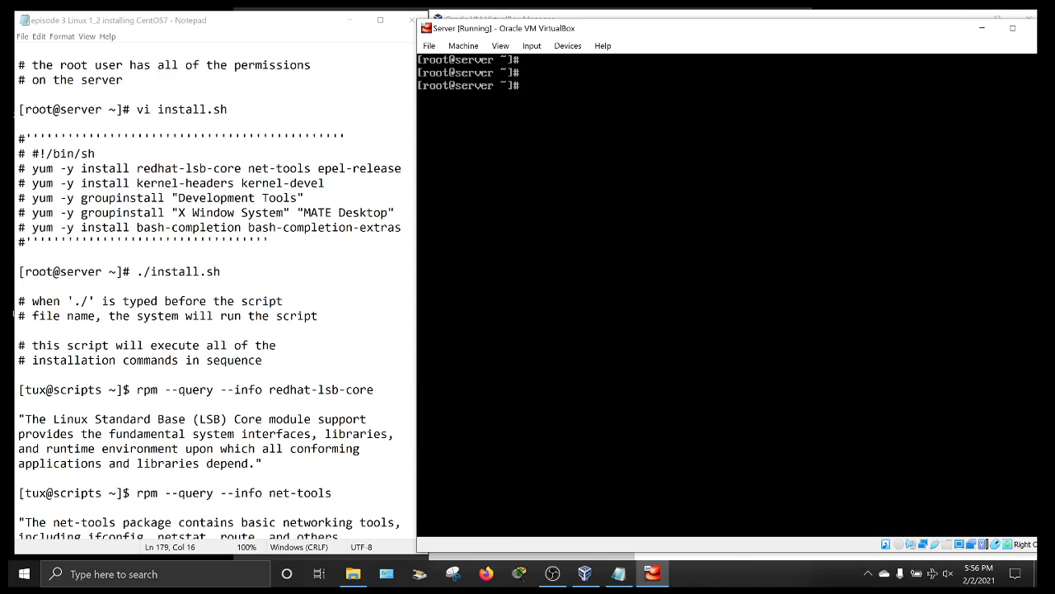
{"action": "key", "text": "ctrl+l"}
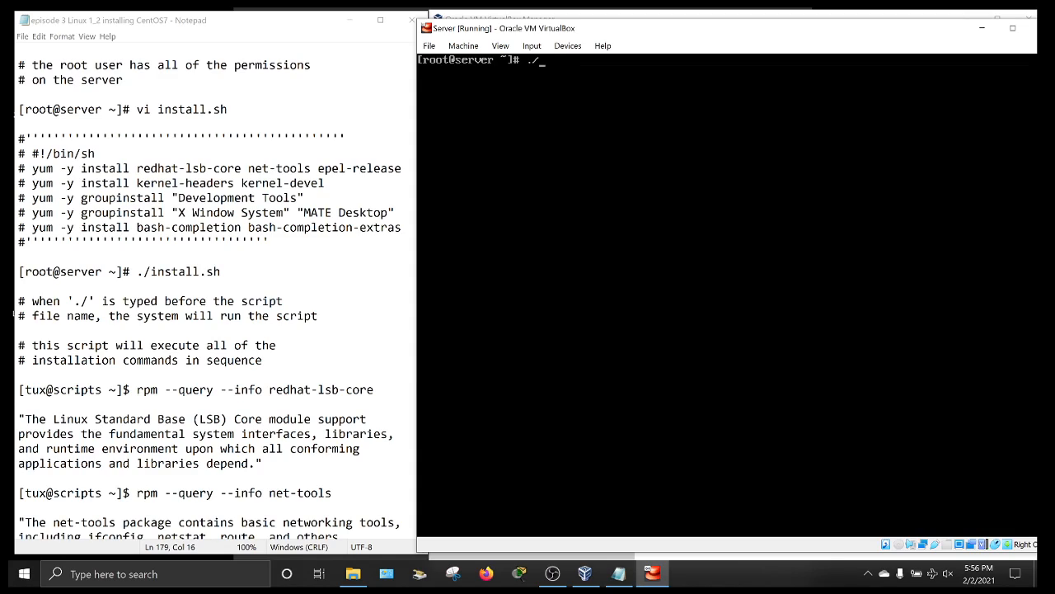
- Run ls in the root home directory to show anaconda-ks.cfg and install.sh
{"action": "type", "text": "stal"}
{"action": "key", "text": "BackSpace"}
{"action": "type", "text": "chmod +x install.sh"}
{"action": "key", "text": "BackSpace"}
{"action": "key", "text": "BackSpace"}
{"action": "key", "text": "BackSpace"}
{"action": "key", "text": "BackSpace"}
{"action": "key", "text": "BackSpace"}
{"action": "key", "text": "BackSpace"}
{"action": "key", "text": "BackSpace"}
{"action": "key", "text": "BackSpace"}
{"action": "key", "text": "BackSpace"}
{"action": "key", "text": "BackSpace"}
{"action": "key", "text": "BackSpace"}
{"action": "key", "text": "BackSpace"}
{"action": "key", "text": "BackSpace"}
{"action": "key", "text": "BackSpace"}
{"action": "key", "text": "BackSpace"}
{"action": "key", "text": "BackSpace"}
{"action": "key", "text": "BackSpace"}
{"action": "key", "text": "BackSpace"}
{"action": "key", "text": "BackSpace"}
{"action": "type", "text": "ls"}
{"action": "key", "text": "Return"}
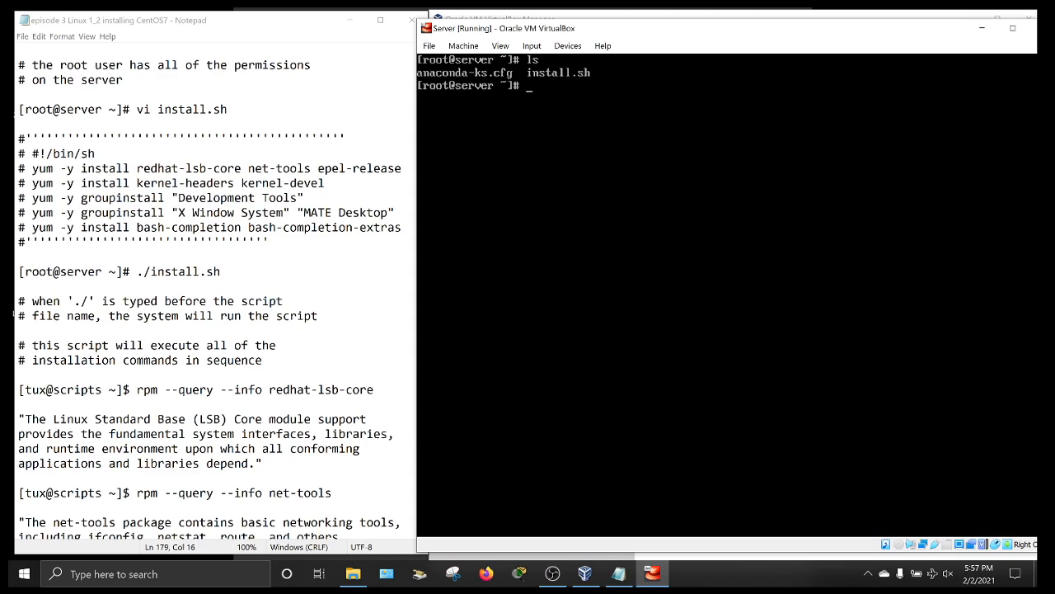
{"action": "type", "text": "ls -l"}
- Make install.sh executable with chmod +x and confirm -rwxr-xr-x in the ls -l listing
{"action": "key", "text": "Return"}
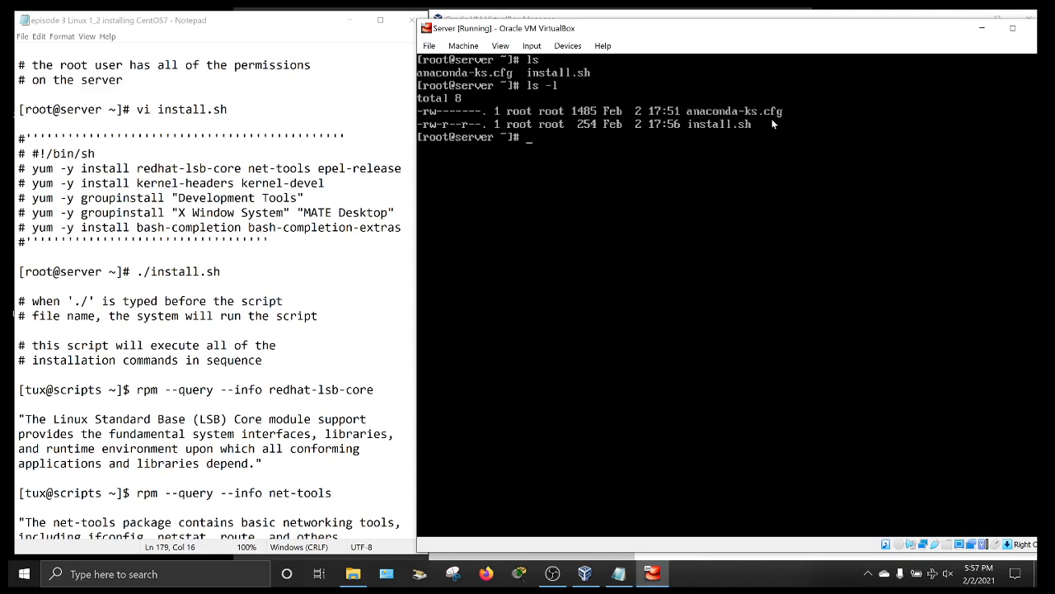
{"action": "type", "text": "chmod"}
{"action": "type", "text": "+x"}
{"action": "type", "text": "install"}
{"action": "key", "text": "Tab"}
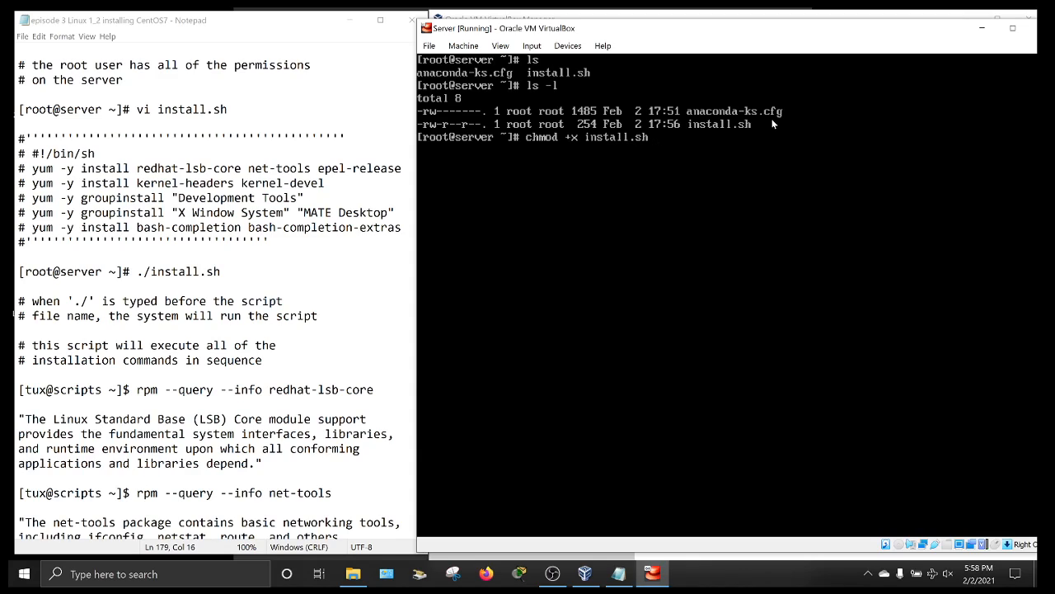
{"action": "key", "text": "Return"}
{"action": "key", "text": "Up"}
{"action": "key", "text": "Up"}
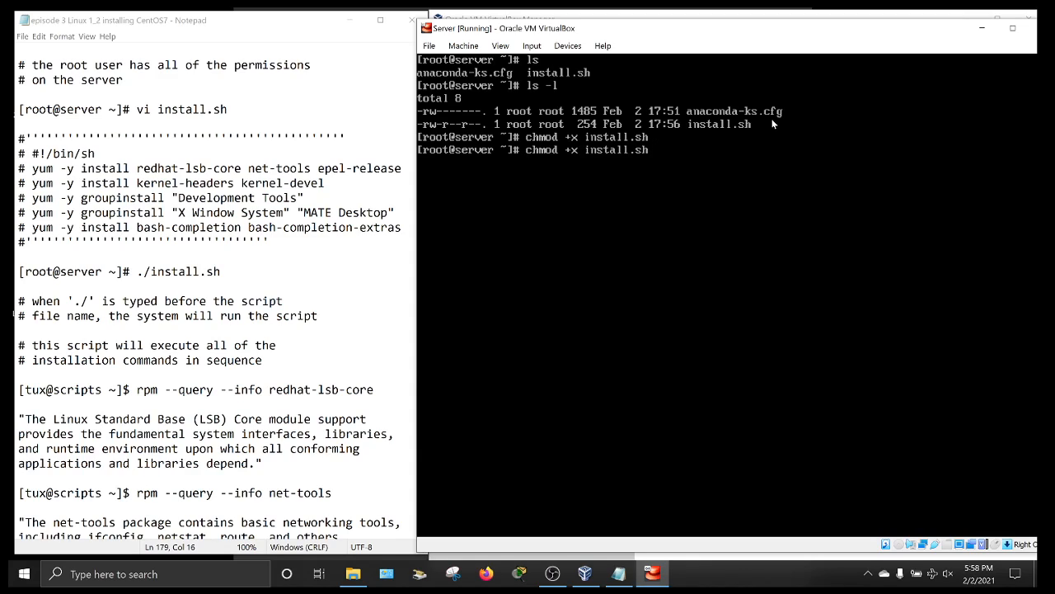
{"action": "key", "text": "Return"}
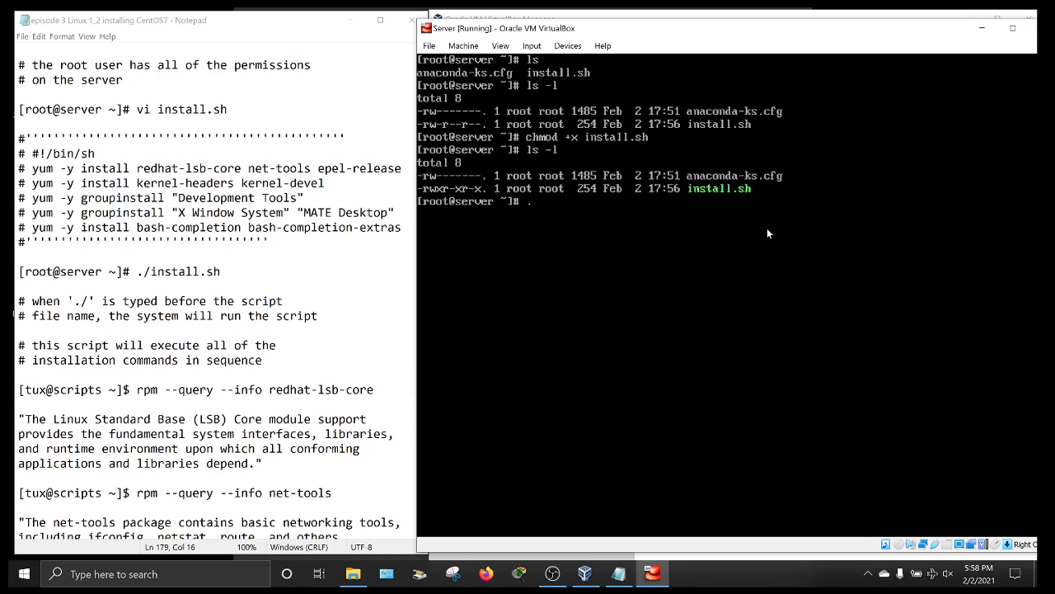
- Run ./install.sh so yum starts finding mirrors and installing the packages
{"action": "type", "text": "install.sh"}
{"action": "key", "text": "Return"}
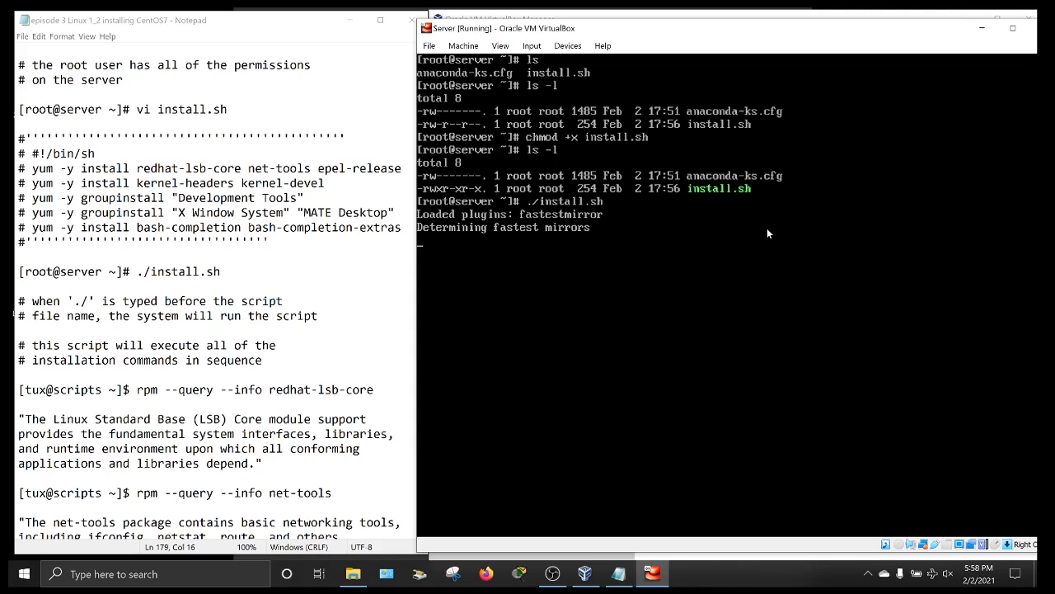